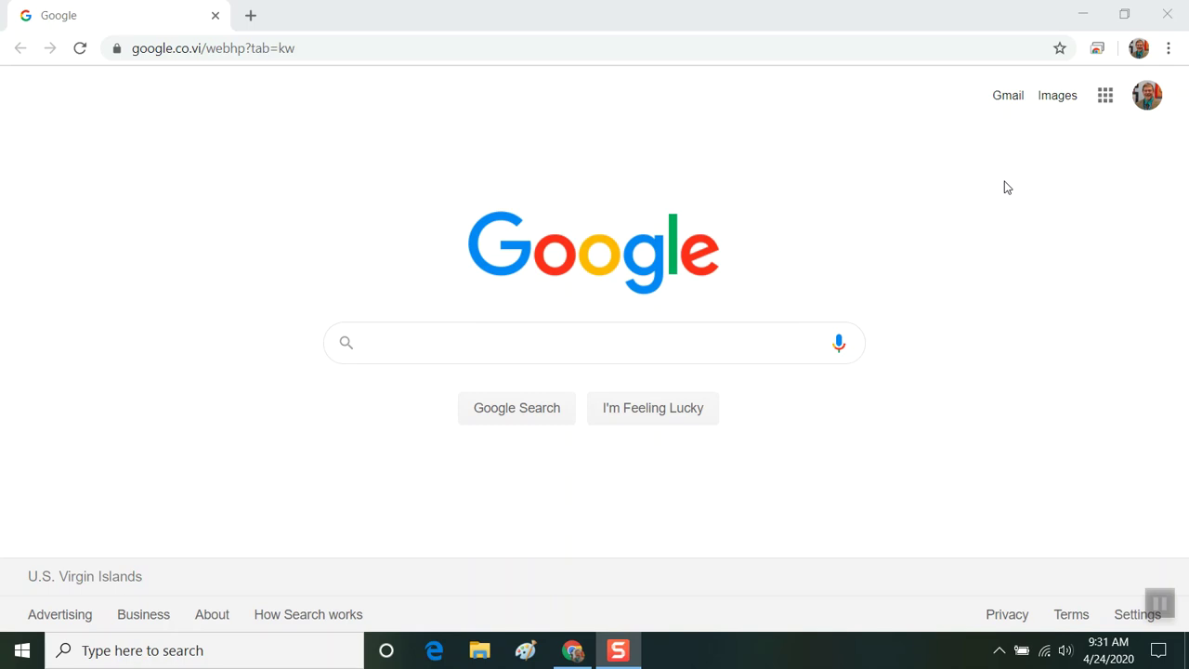
# Sign out of the current Google account from the avatar menu and continue past the notice.
pyautogui.click(1149, 105)
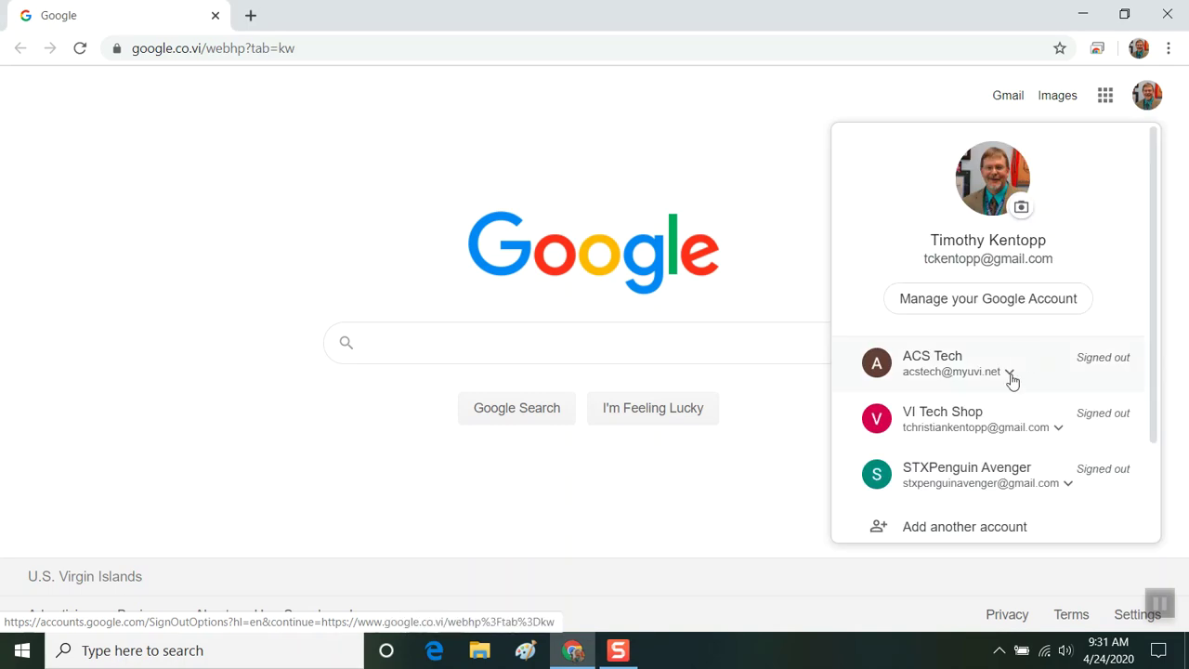
pyautogui.scroll(-2, 1009, 385)
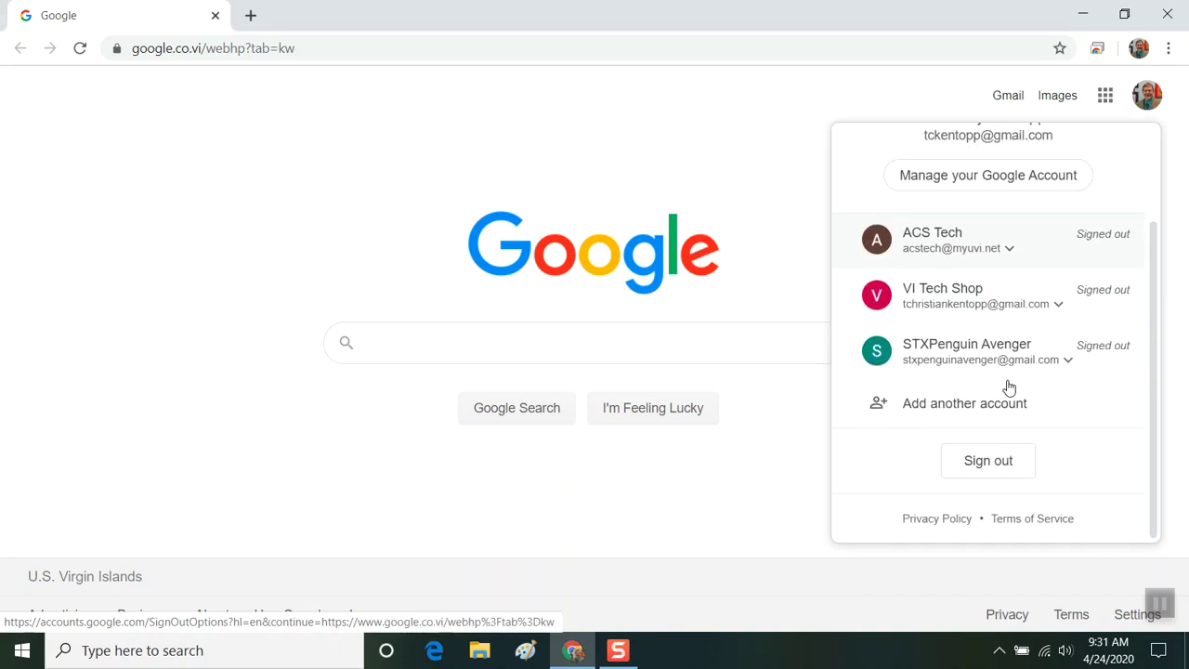
pyautogui.click(983, 459)
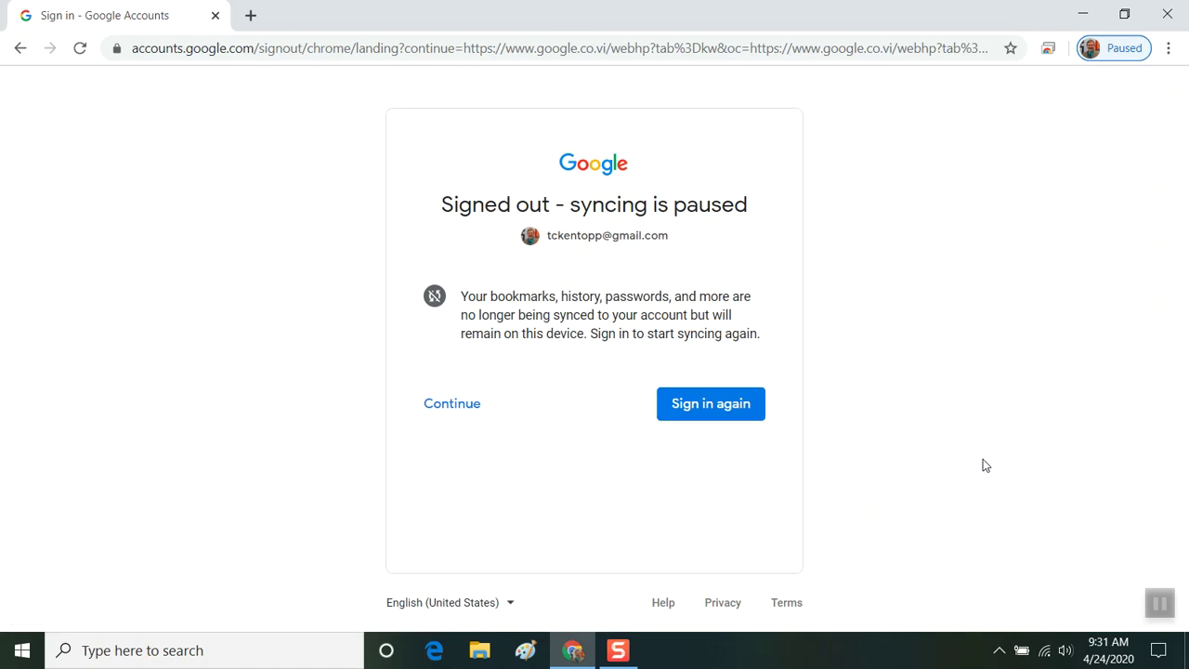
pyautogui.click(453, 412)
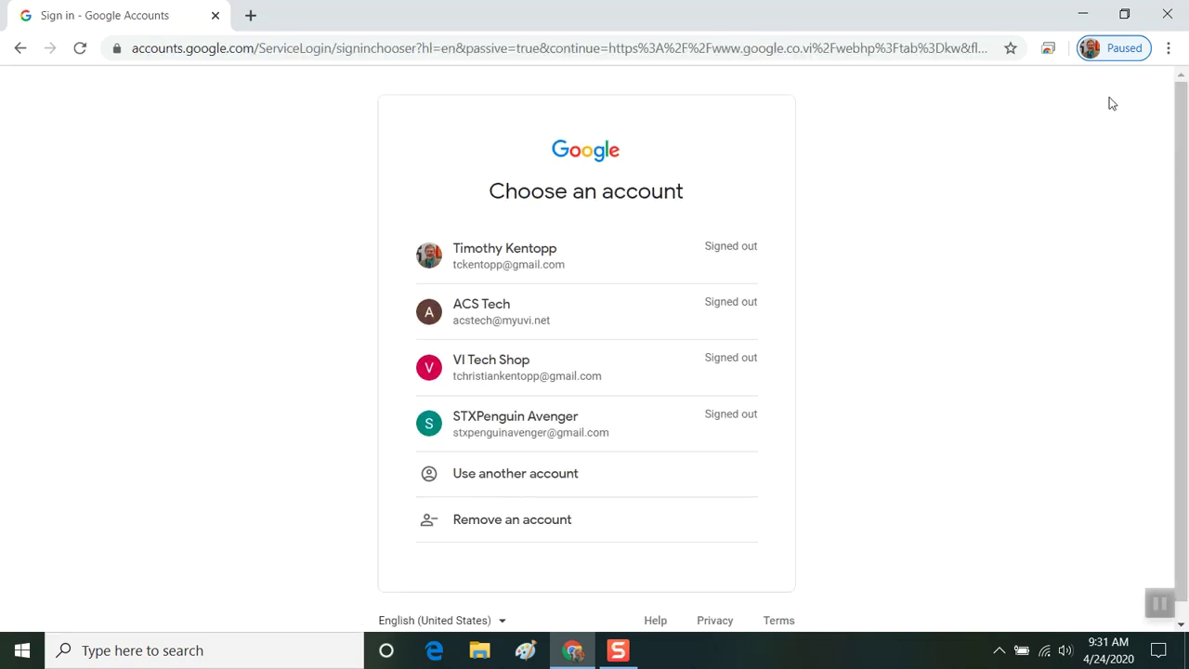
# Choose another account and enter the other account's email address.
pyautogui.click(573, 479)
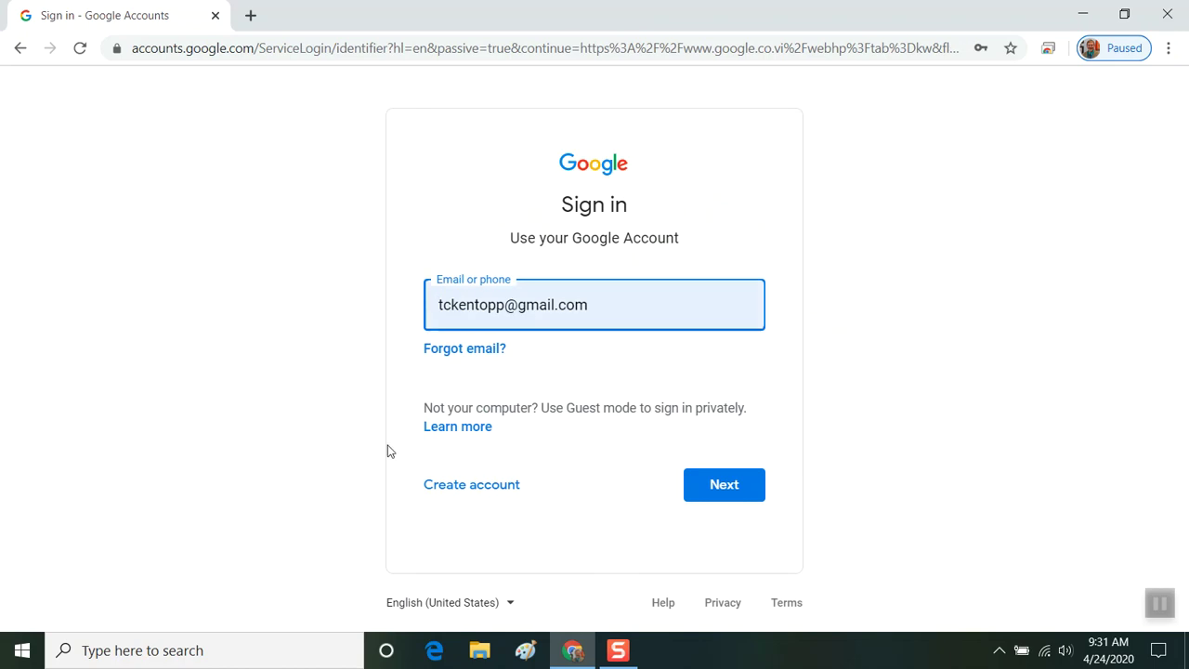
pyautogui.click(505, 305)
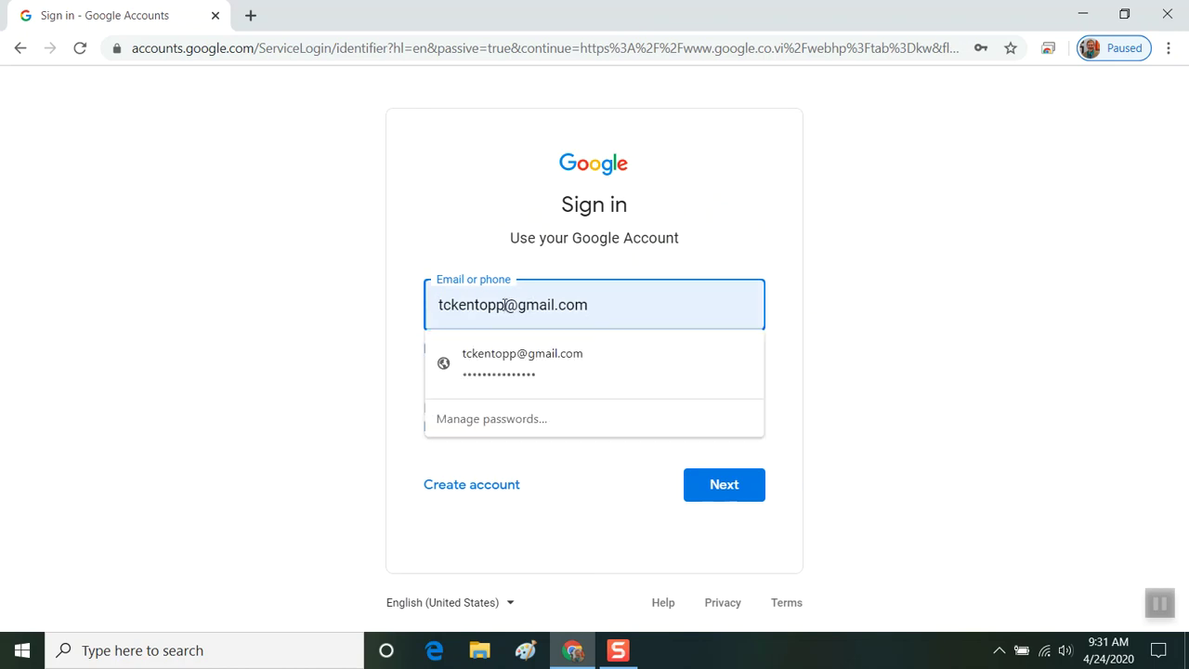
pyautogui.press('BackSpace')
pyautogui.press('BackSpace')
pyautogui.press('BackSpace')
pyautogui.press('BackSpace')
pyautogui.press('BackSpace')
pyautogui.press('BackSpace')
pyautogui.press('BackSpace')
pyautogui.press('BackSpace')
pyautogui.press('BackSpace')
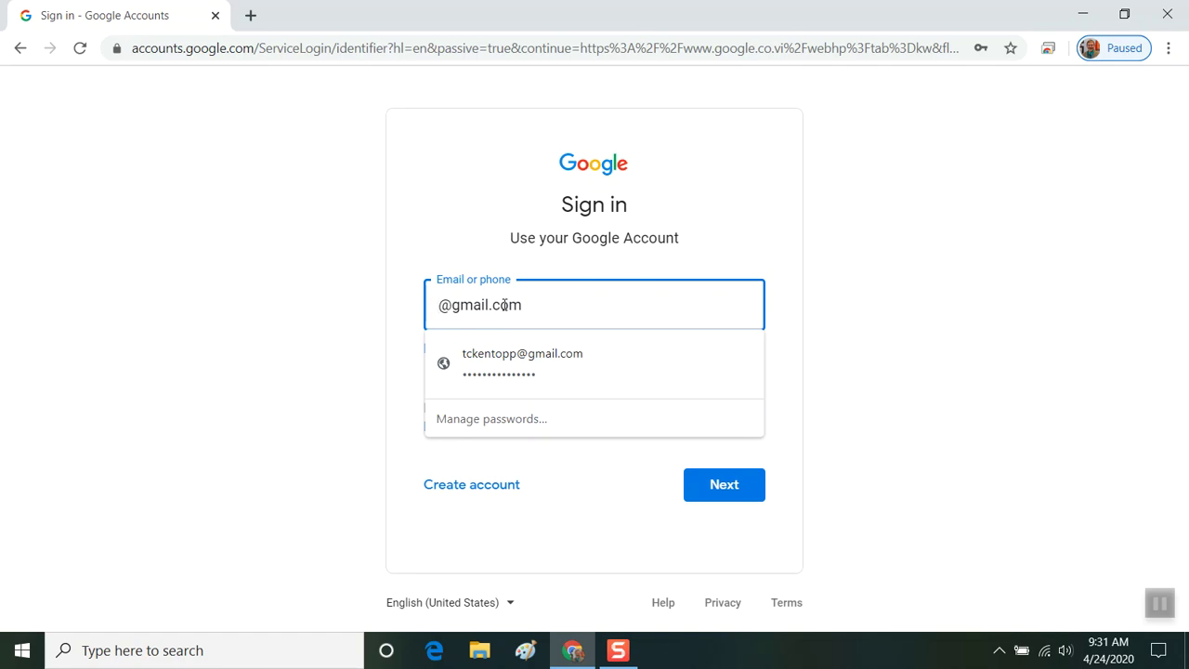
pyautogui.write('d')
pyautogui.press('BackSpace')
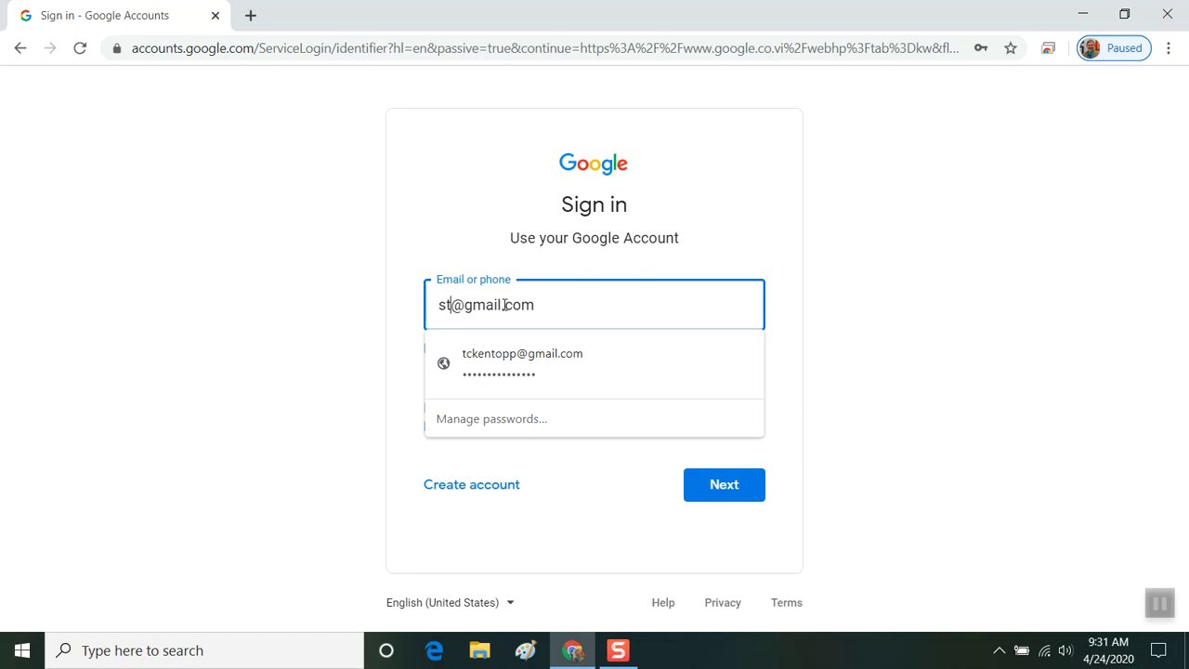
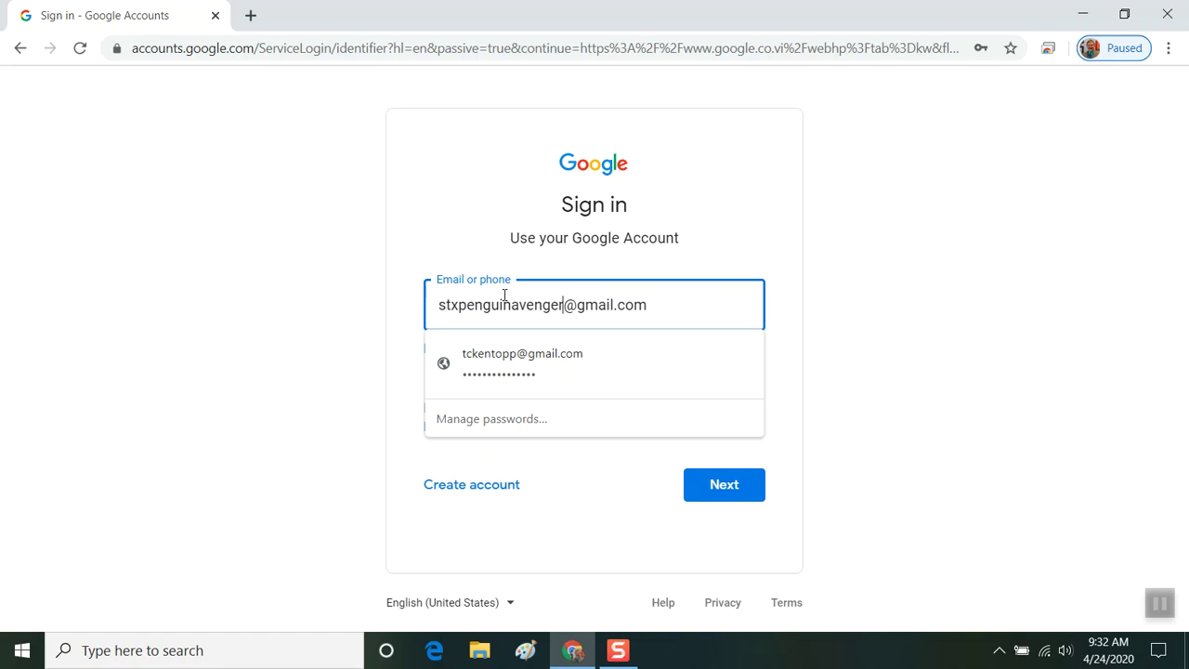
pyautogui.press('Return')
# Replace the autofilled password with the account password to finish signing in.
pyautogui.hotkey('ctrl', 'v')
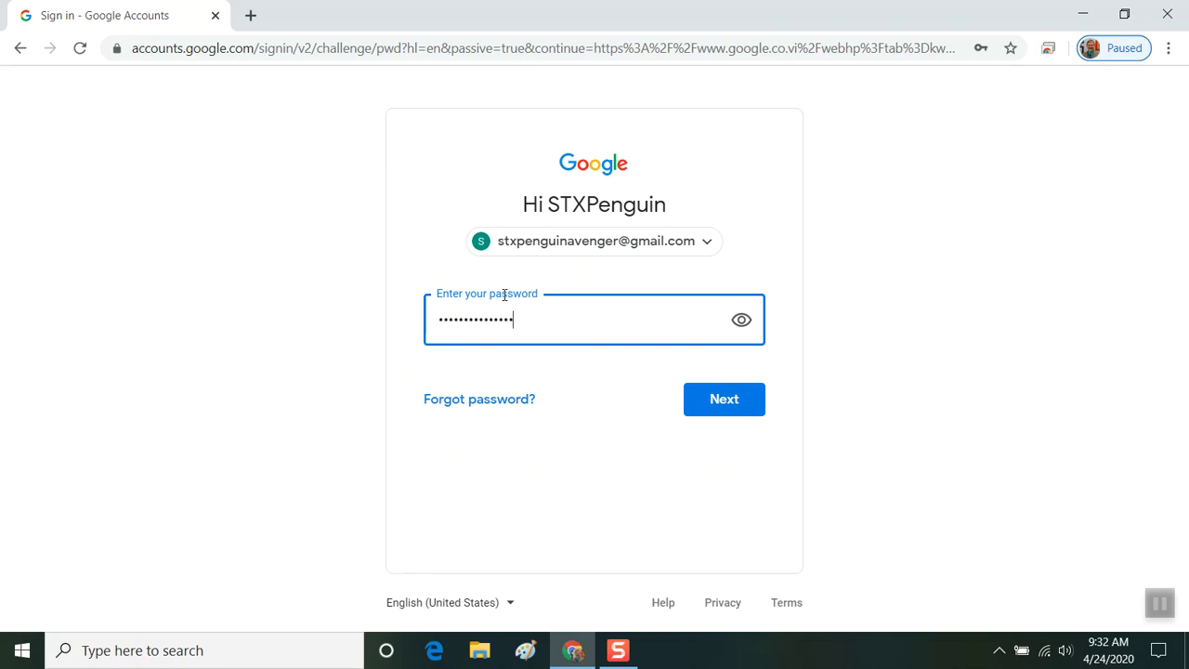
pyautogui.press('BackSpace')
pyautogui.press('BackSpace')
pyautogui.press('BackSpace')
pyautogui.press('BackSpace')
pyautogui.press('BackSpace')
pyautogui.press('BackSpace')
pyautogui.press('BackSpace')
pyautogui.press('BackSpace')
pyautogui.press('BackSpace')
pyautogui.press('BackSpace')
pyautogui.press('BackSpace')
pyautogui.press('BackSpace')
pyautogui.press('BackSpace')
pyautogui.press('BackSpace')
pyautogui.press('BackSpace')
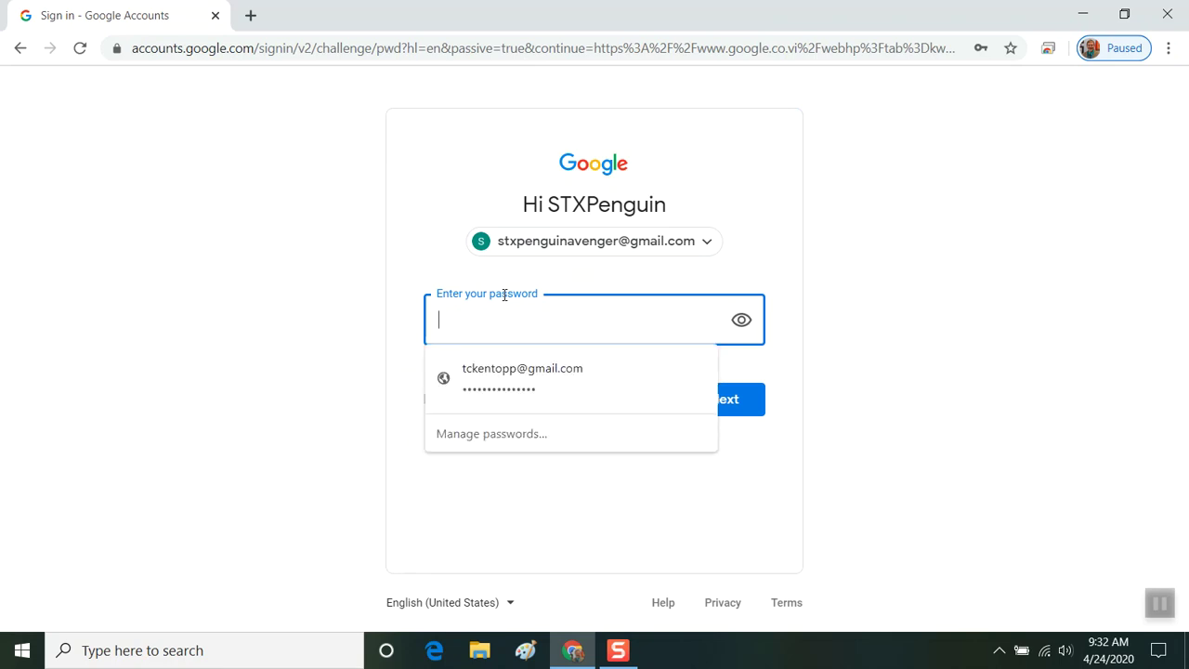
pyautogui.write('•••••••••')
pyautogui.press('Return')
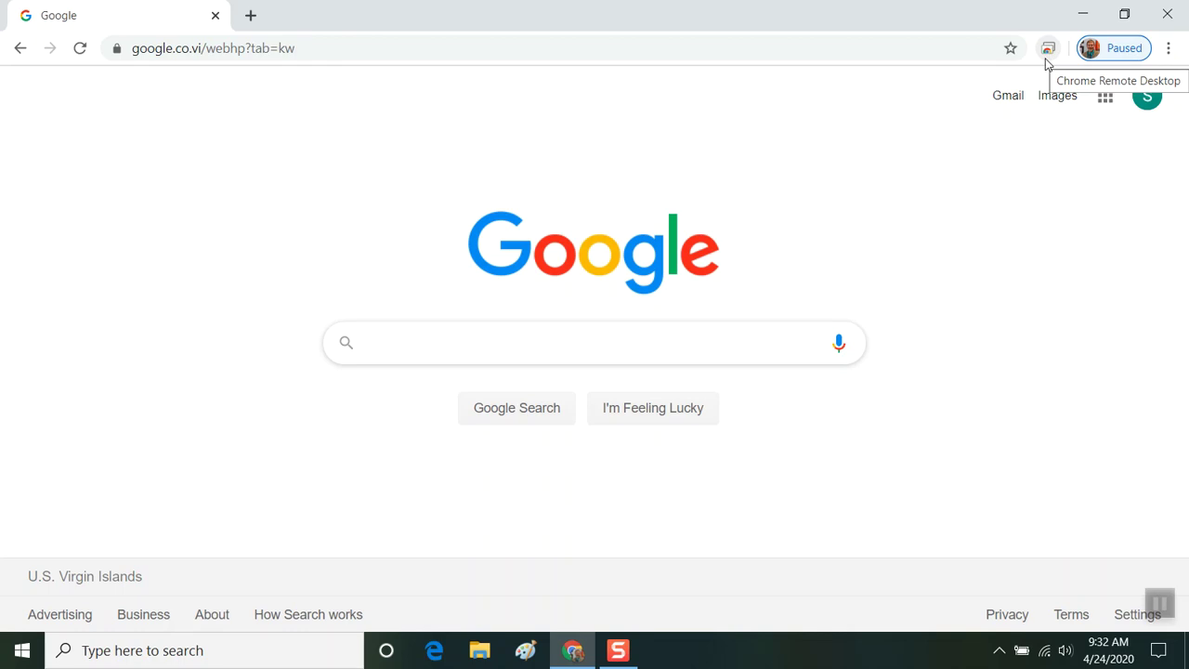
# Go to remotedesktop.google.com in the address bar.
pyautogui.click(858, 49)
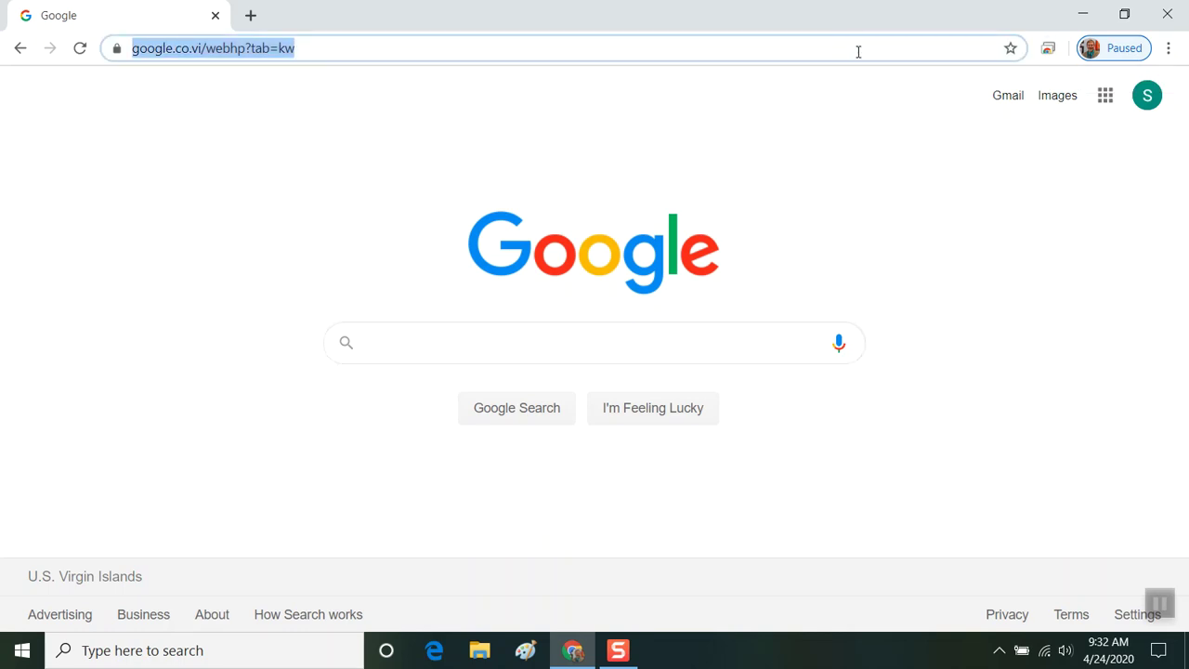
pyautogui.write('remoted')
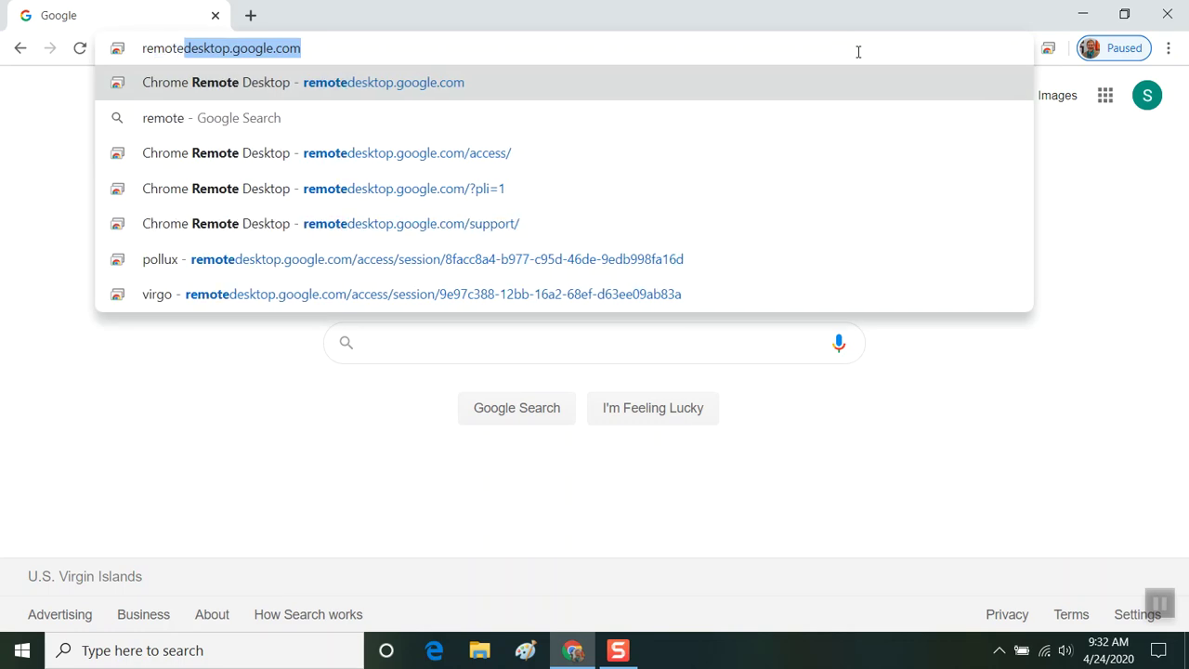
pyautogui.write('eskt')
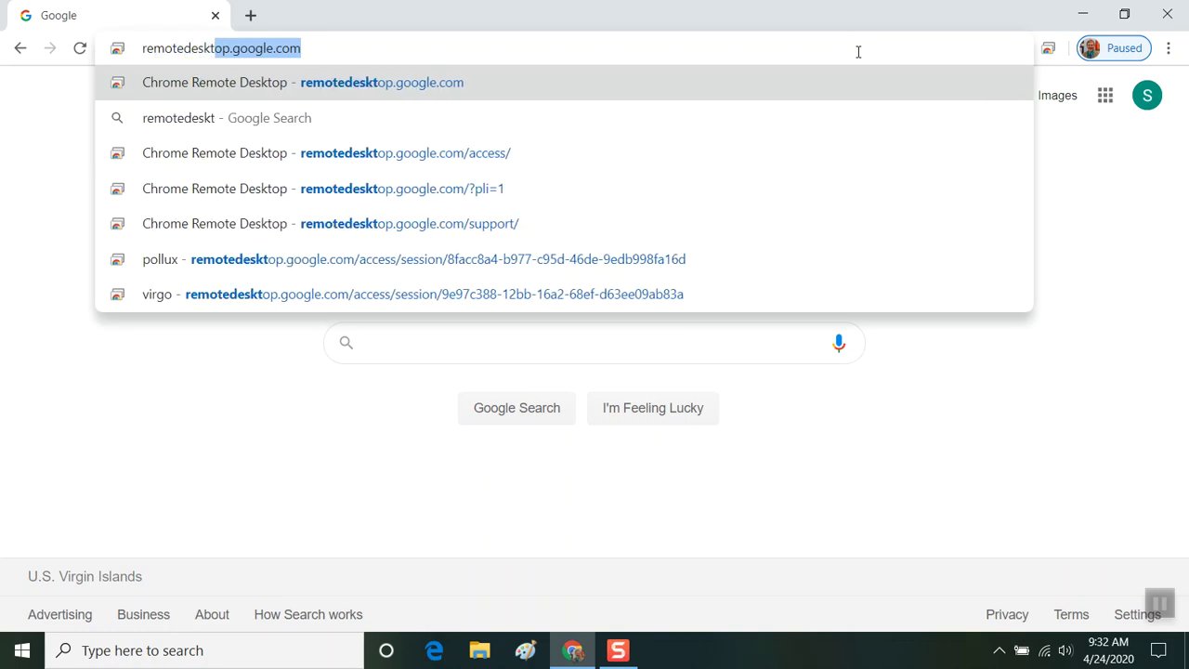
pyautogui.write('op.google.com')
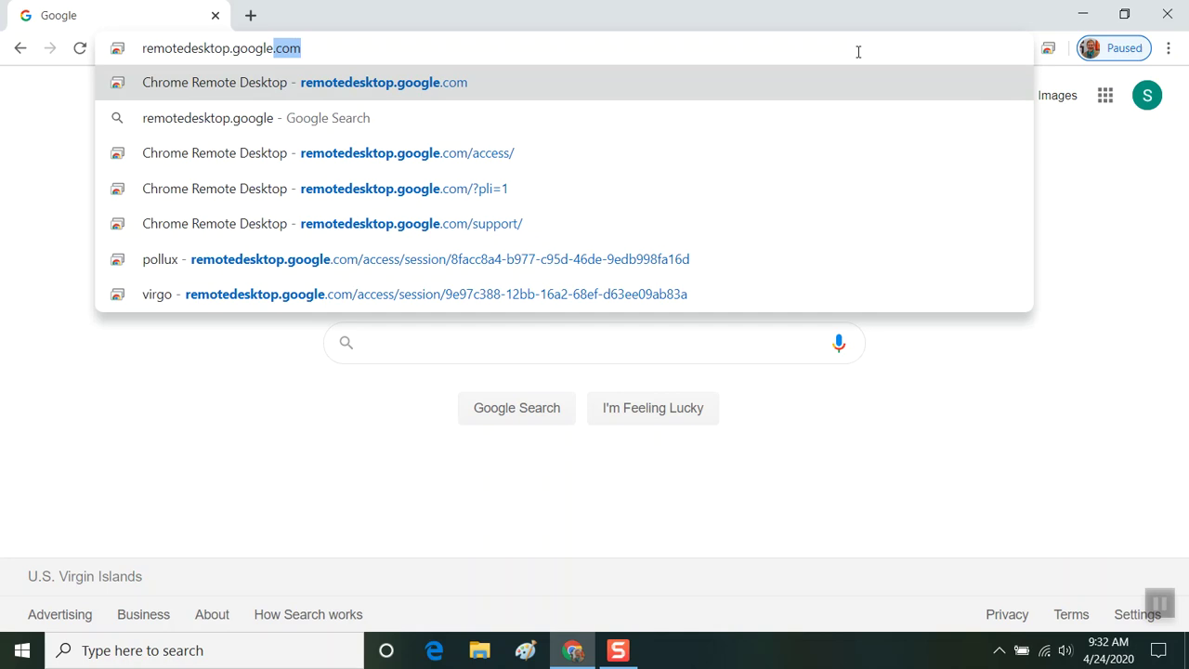
pyautogui.press('Return')
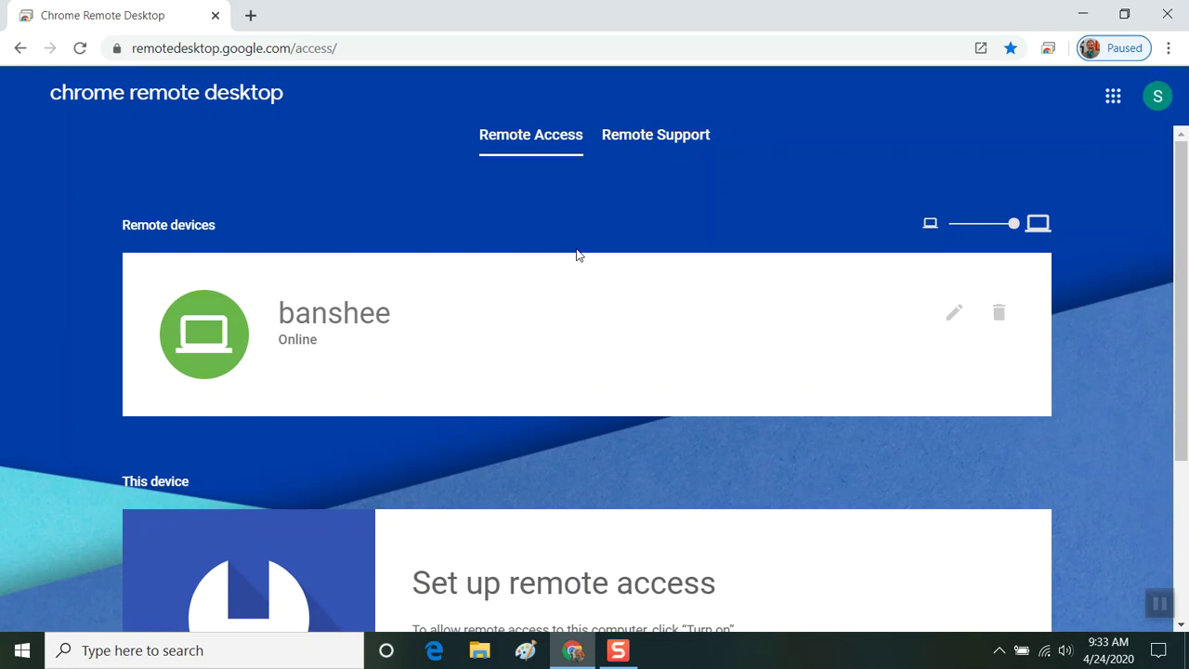
# Connect to the computer banshee by entering its PIN.
pyautogui.click(302, 315)
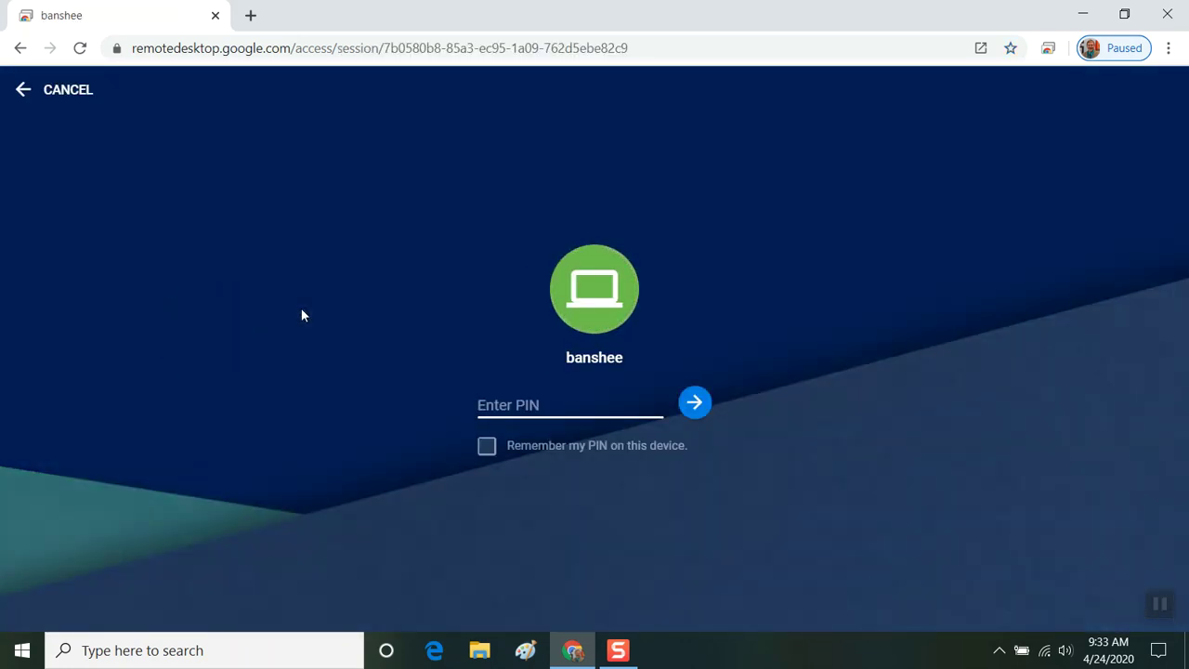
pyautogui.write('********')
pyautogui.press('Return')
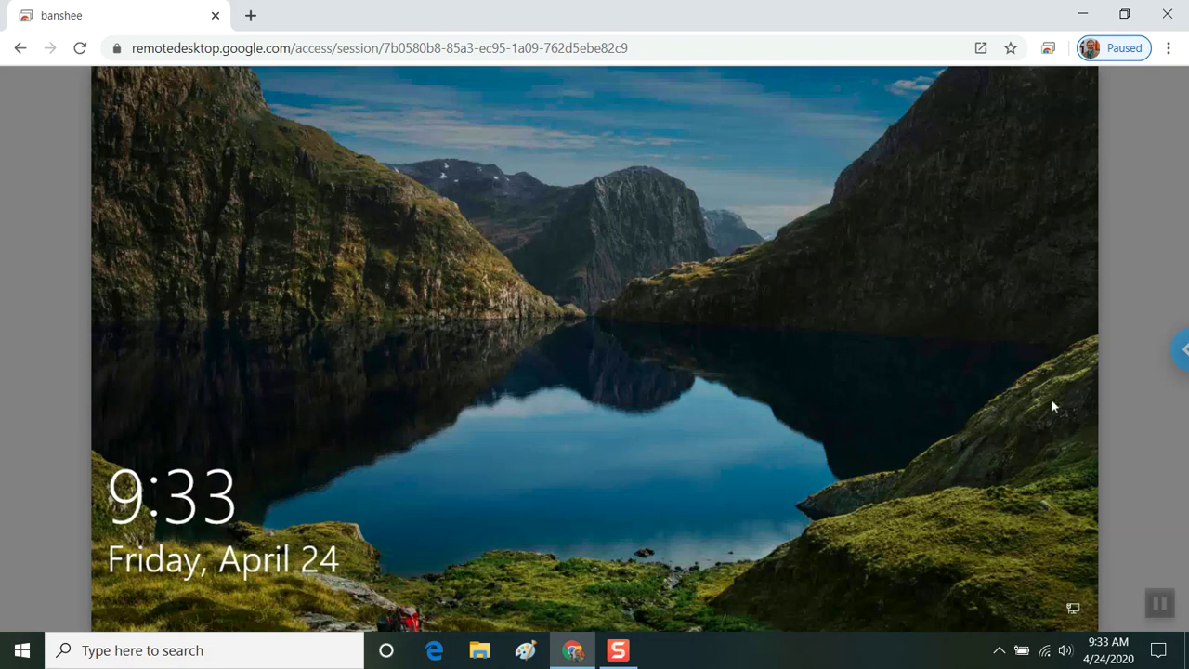
# Open the session options side panel and scroll through its display settings.
pyautogui.click(1180, 352)
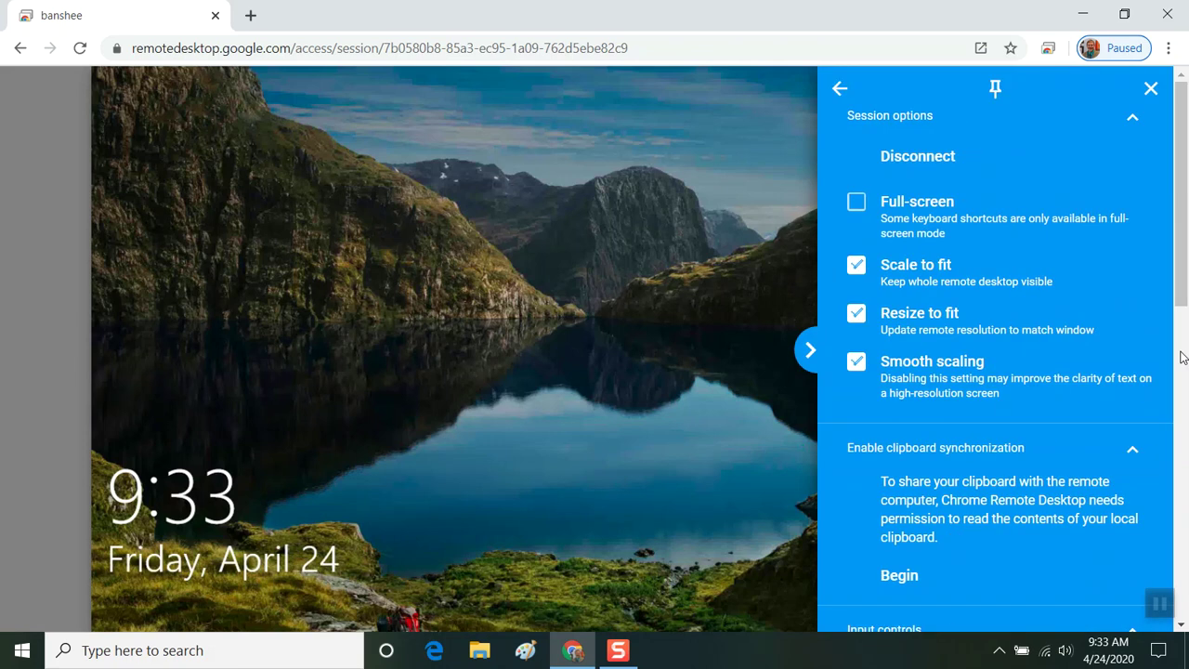
pyautogui.scroll(-1, 1014, 426)
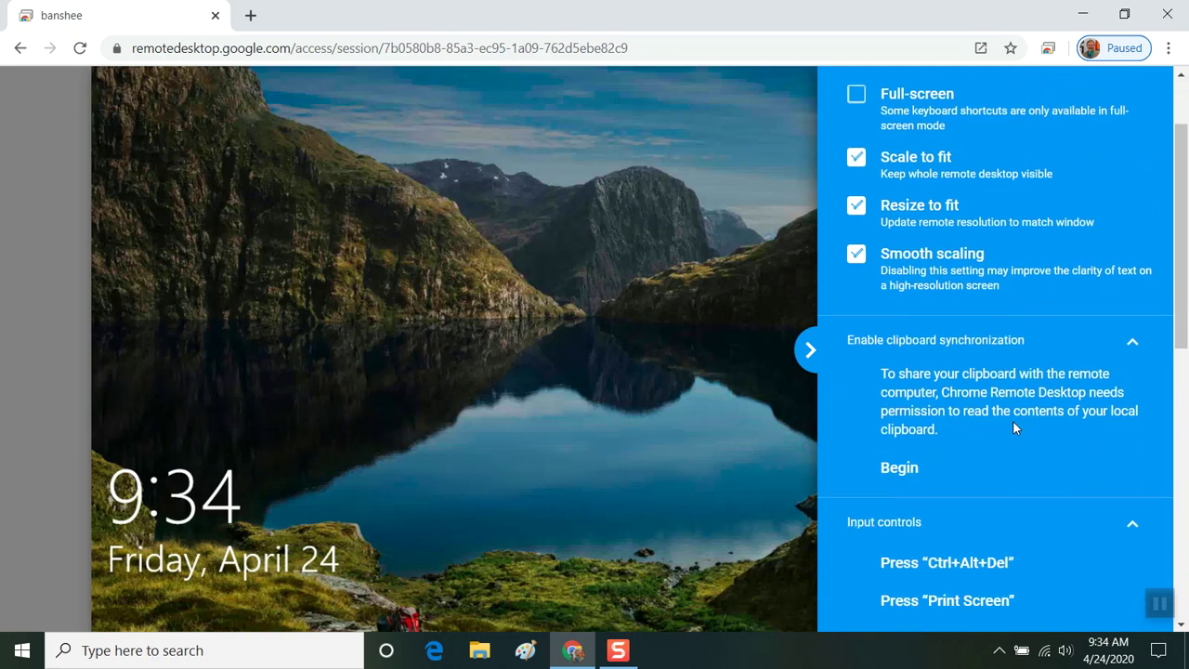
pyautogui.scroll(1, 1014, 422)
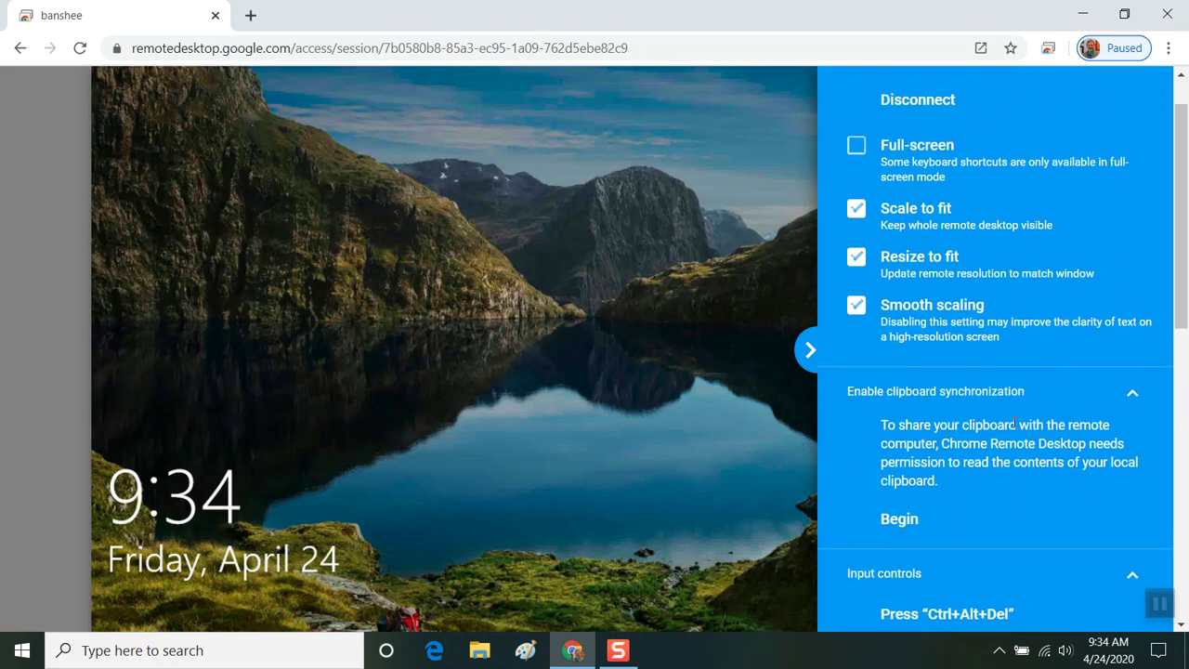
pyautogui.scroll(-1, 1014, 424)
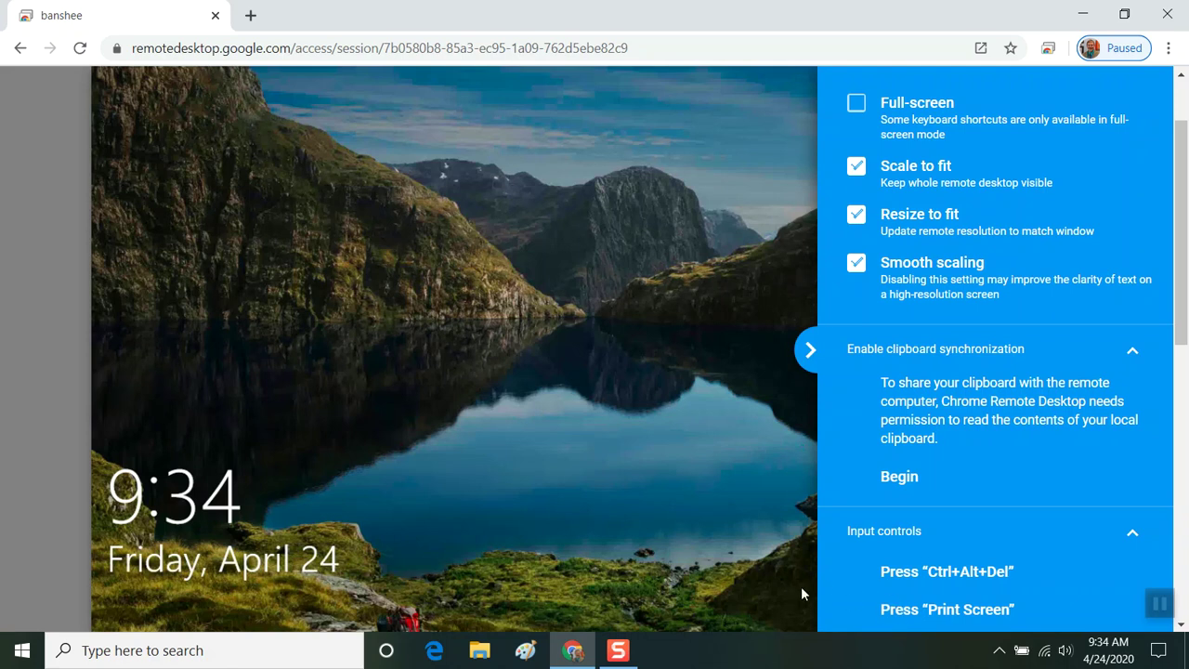
# Enable Full-screen, send Ctrl+Alt+Del to the remote PC, and collapse the options panel.
pyautogui.click(855, 104)
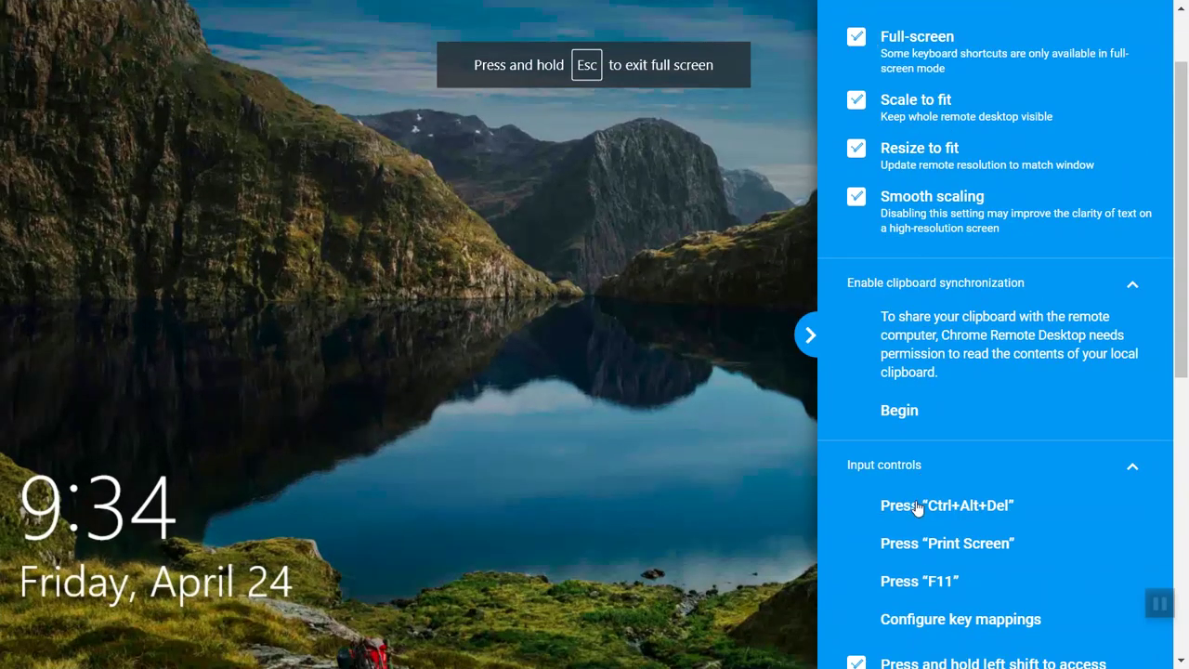
pyautogui.click(916, 507)
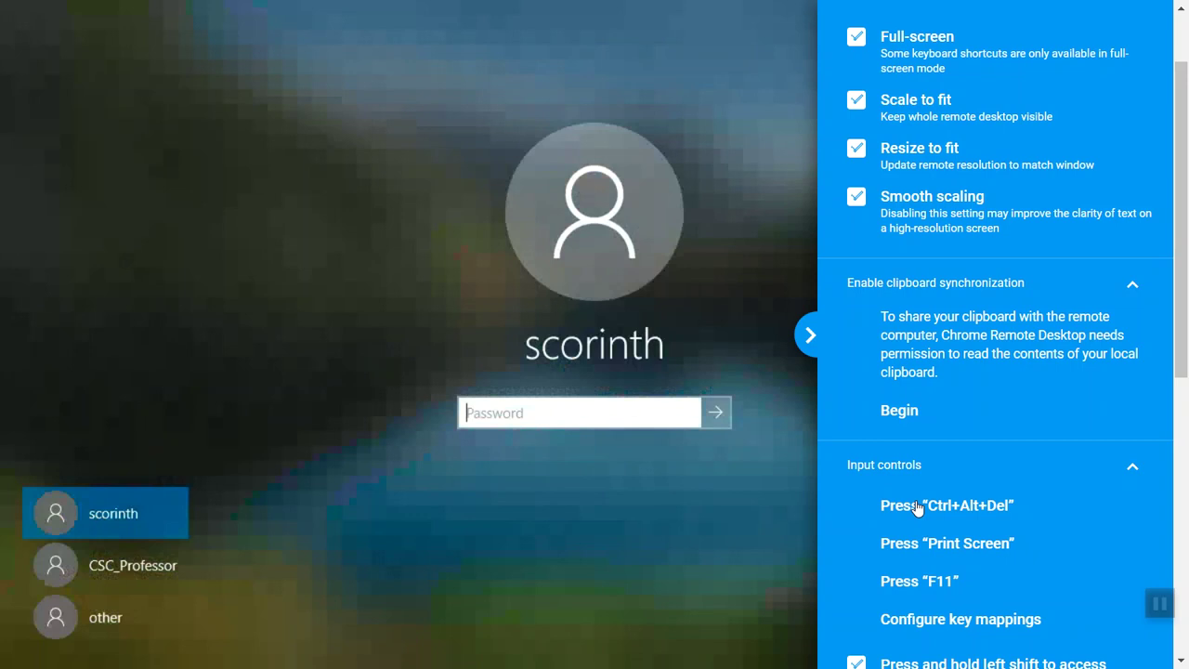
pyautogui.click(803, 335)
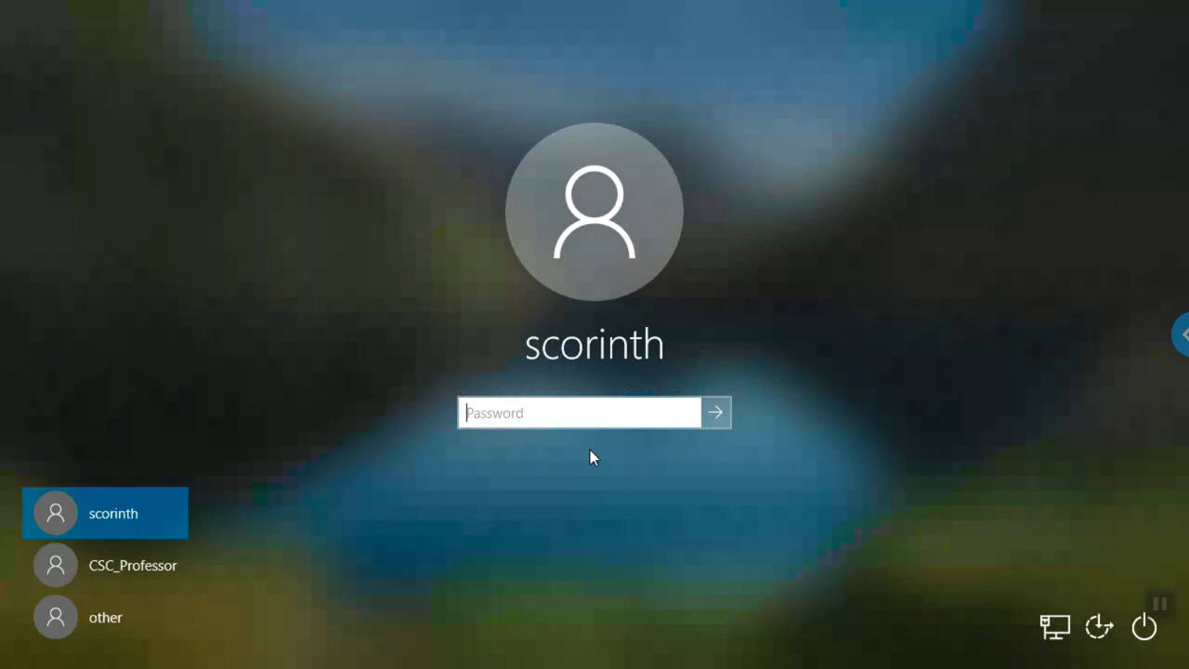
# Enter the Windows password, dismiss the incorrect-password error, and sign in with the corrected password.
pyautogui.write('abcdefghi')
pyautogui.press('Return')
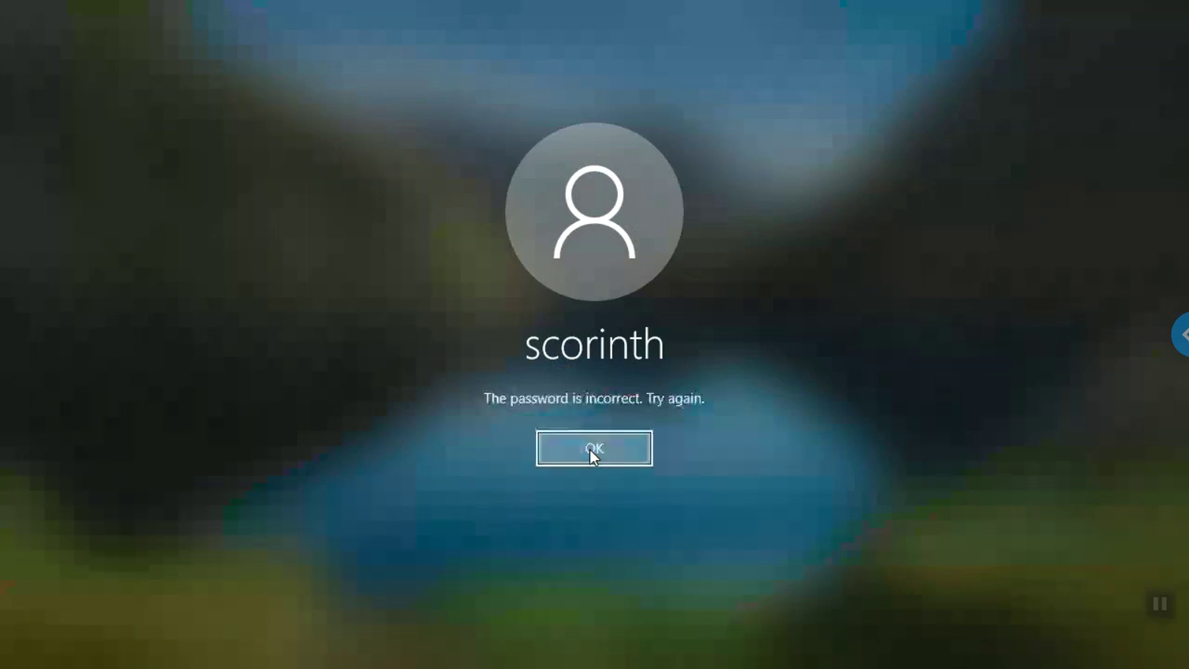
pyautogui.click(593, 449)
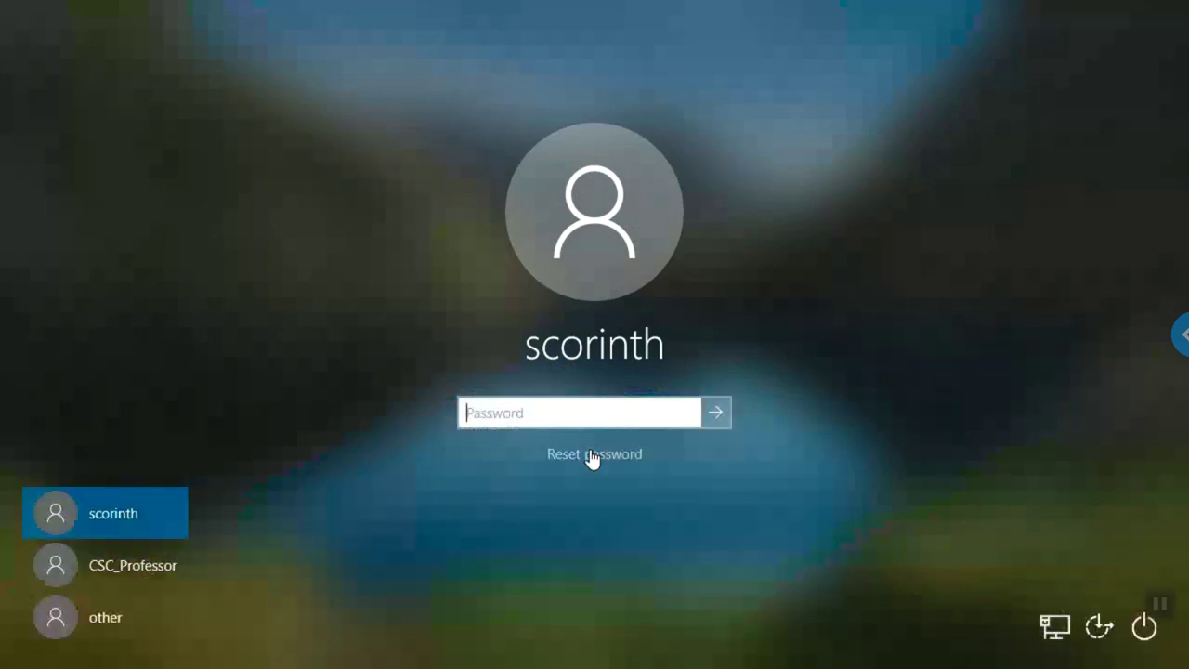
pyautogui.write('abcdefghij')
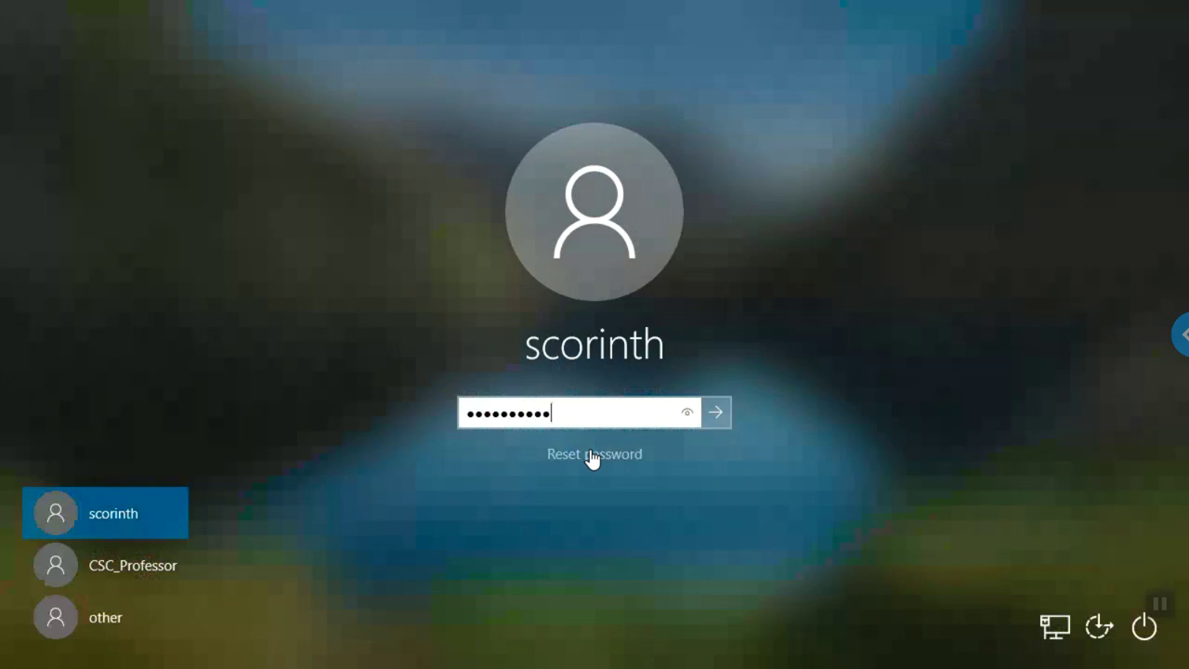
pyautogui.press('Return')
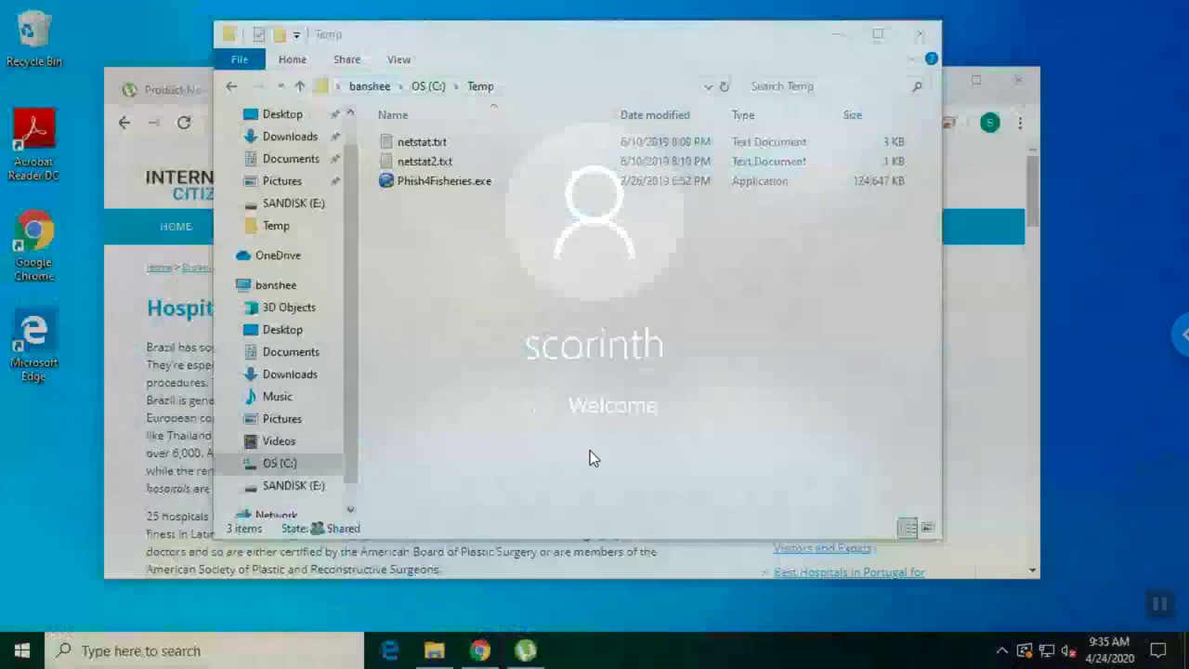
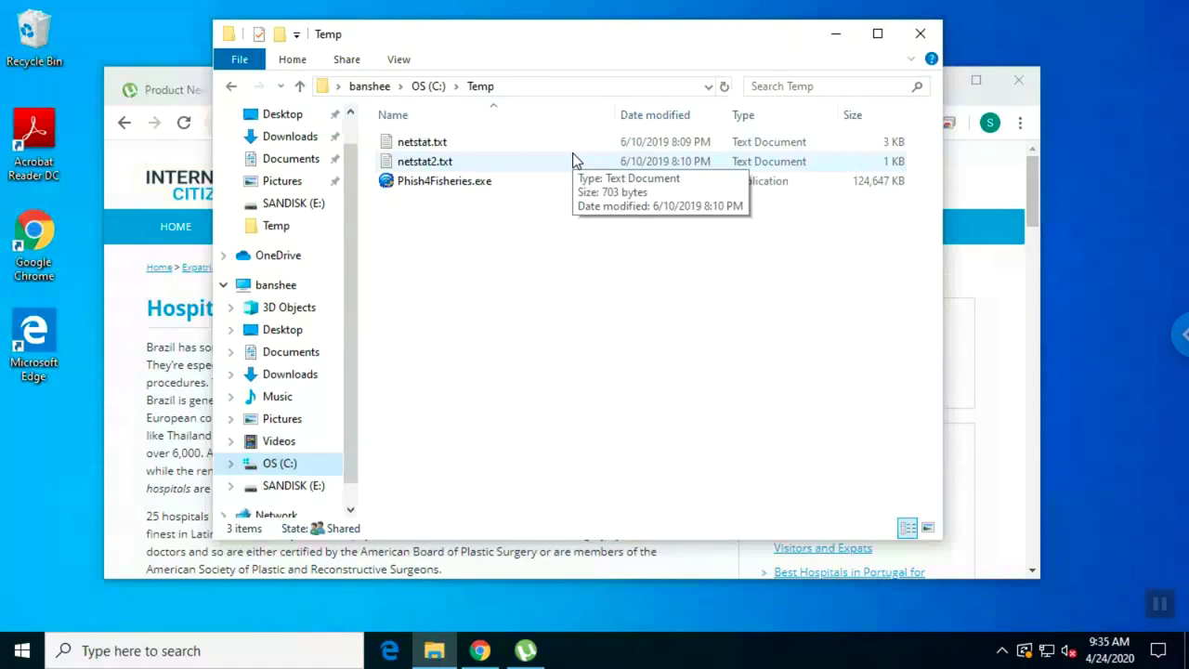
# Uncheck Full-screen in the session options so the remote desktop sits inside a browser window.
pyautogui.click(1178, 340)
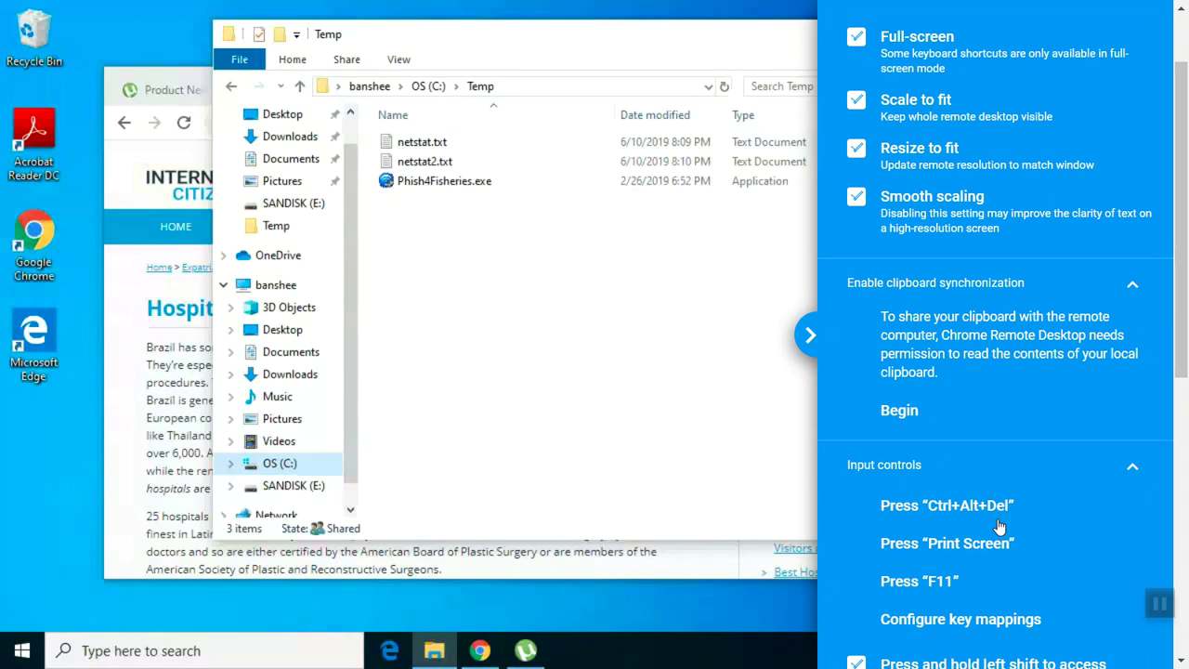
pyautogui.scroll(-2, 990, 537)
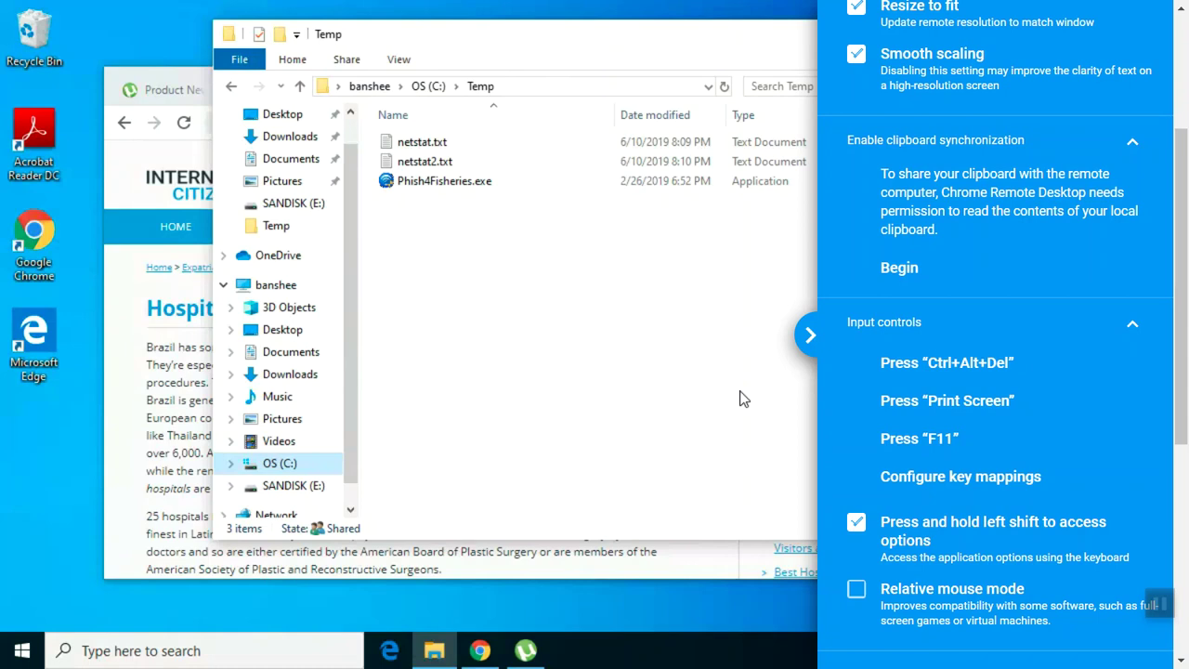
pyautogui.click(807, 339)
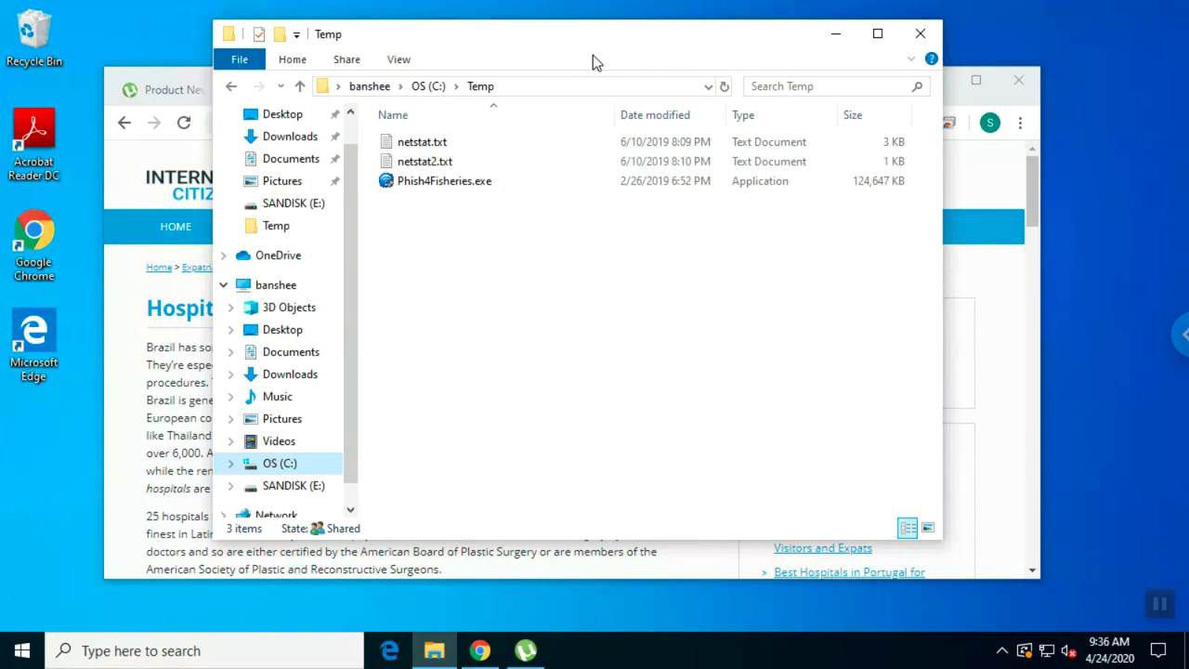
pyautogui.click(1180, 334)
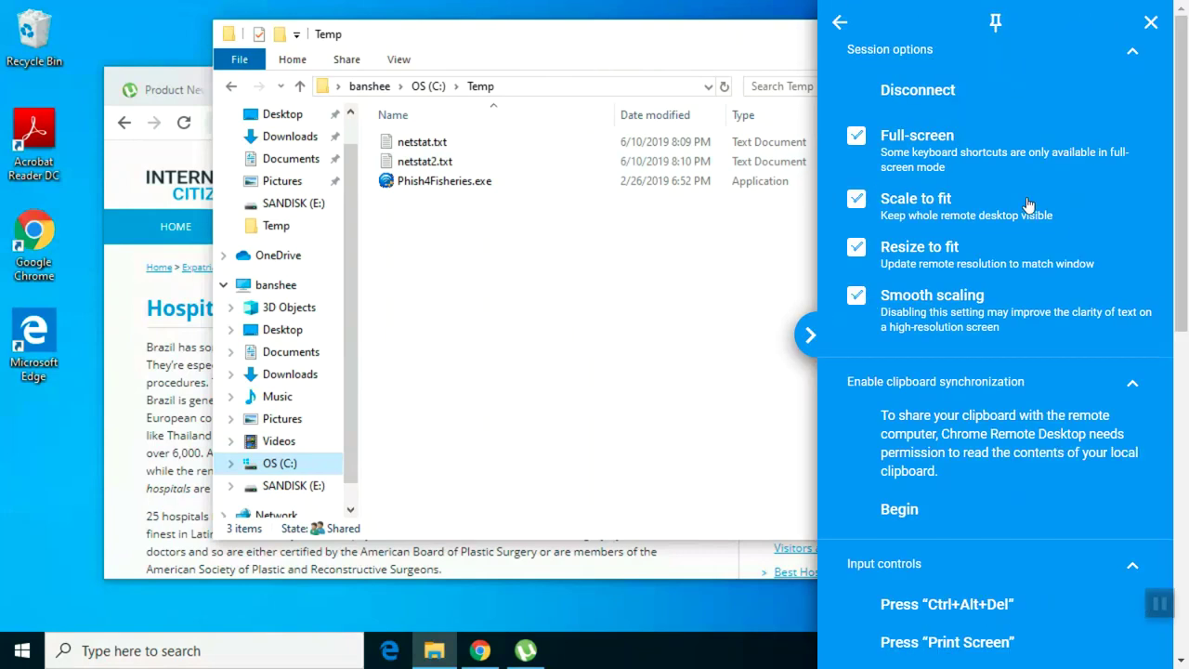
pyautogui.click(933, 147)
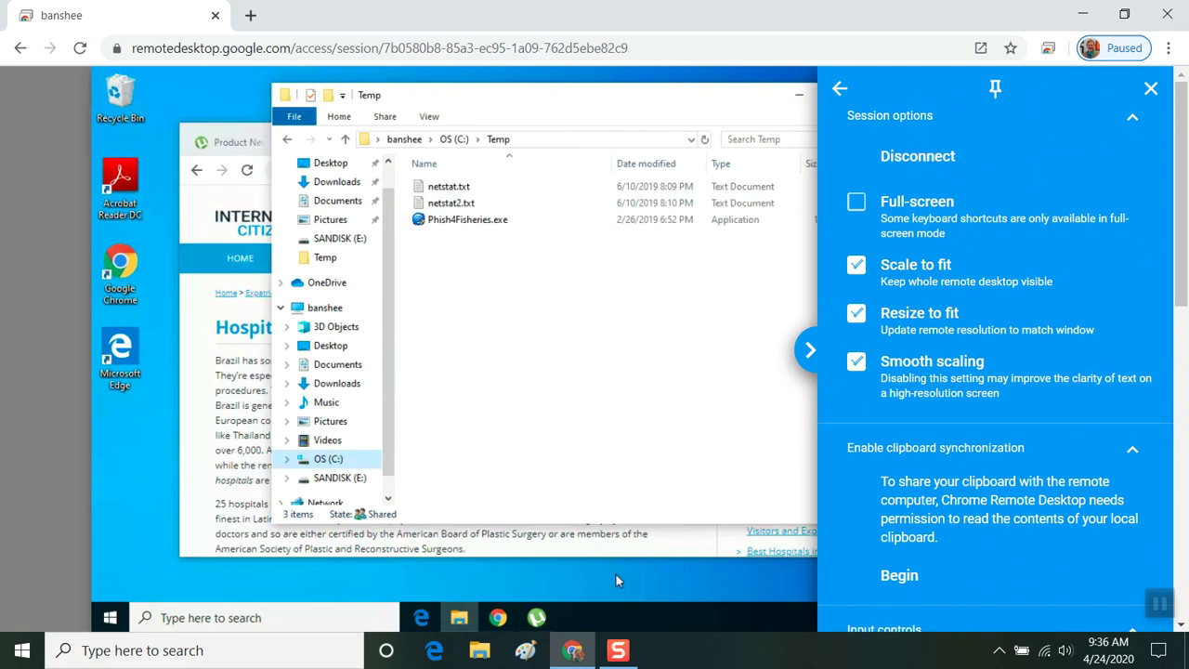
# Paste the captured lock-screen image into Paint, then minimize Paint to return to the session.
pyautogui.click(528, 653)
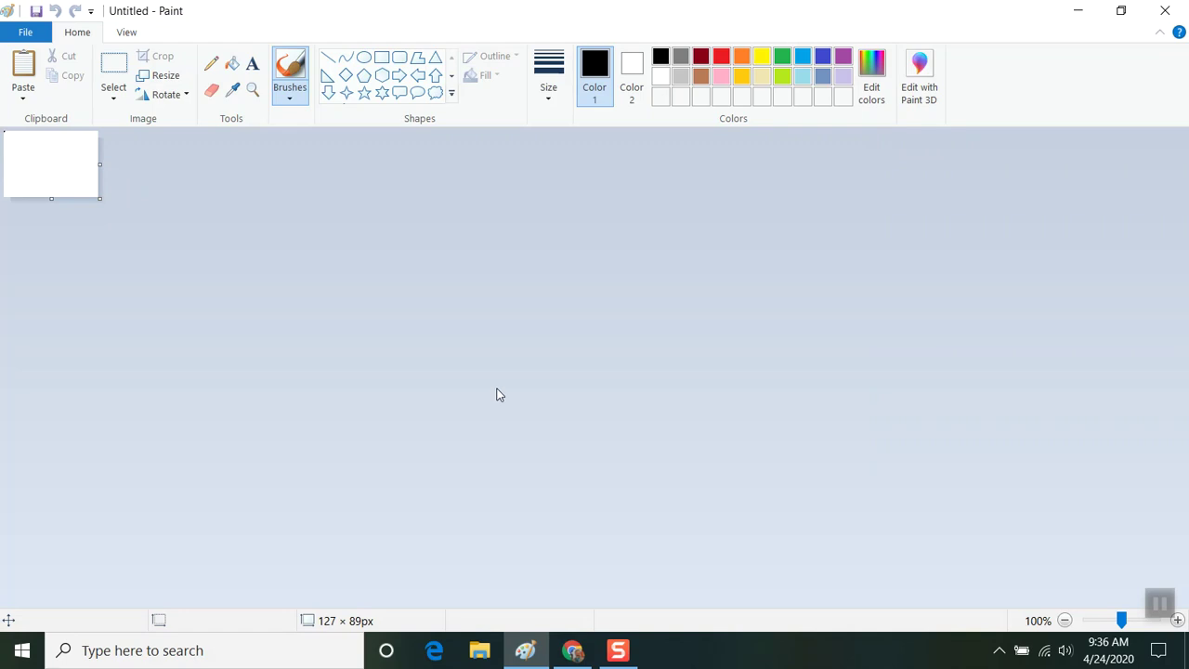
pyautogui.click(20, 70)
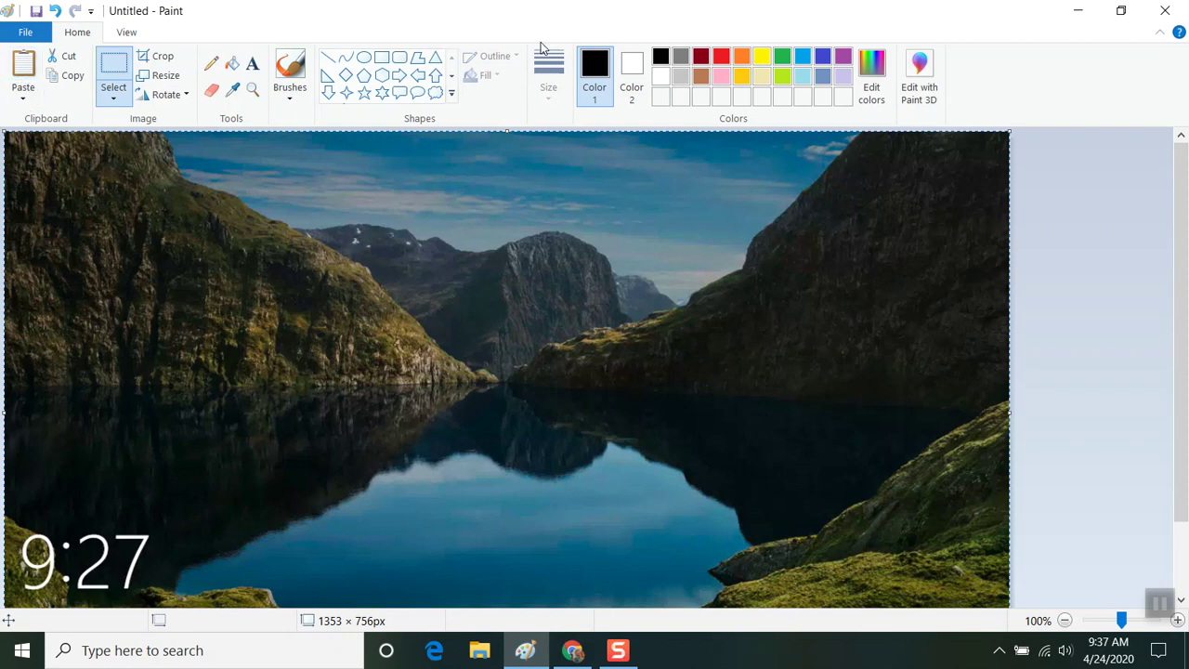
pyautogui.click(1082, 9)
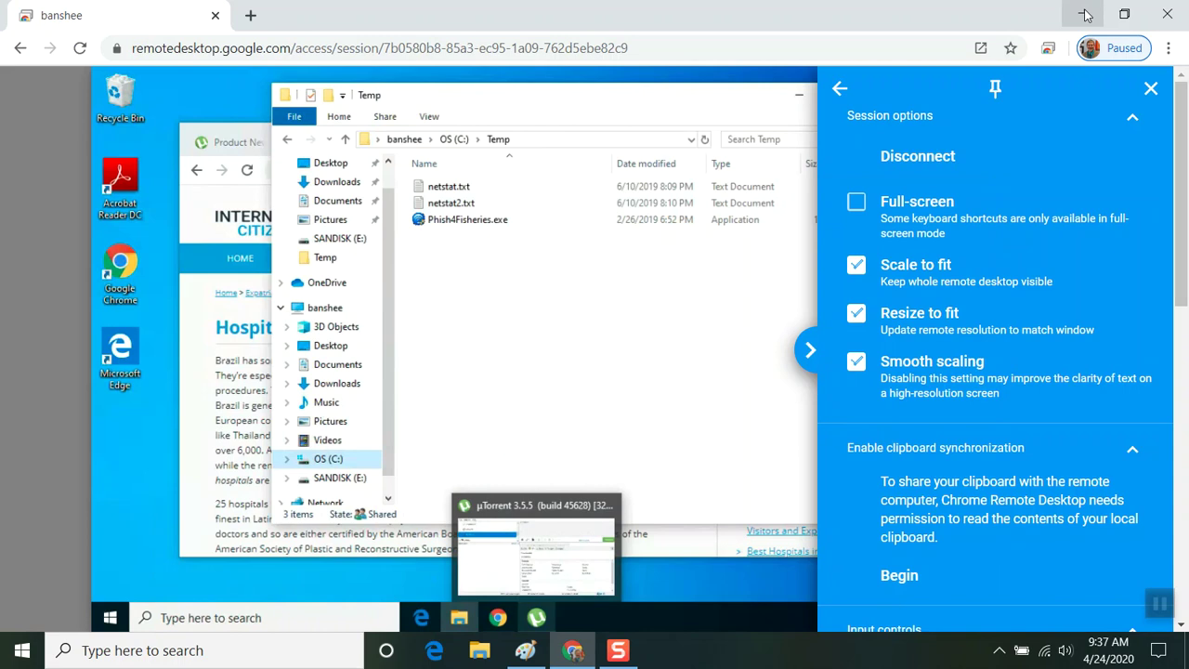
# Check Full-screen in the session options and collapse the options panel.
pyautogui.click(808, 352)
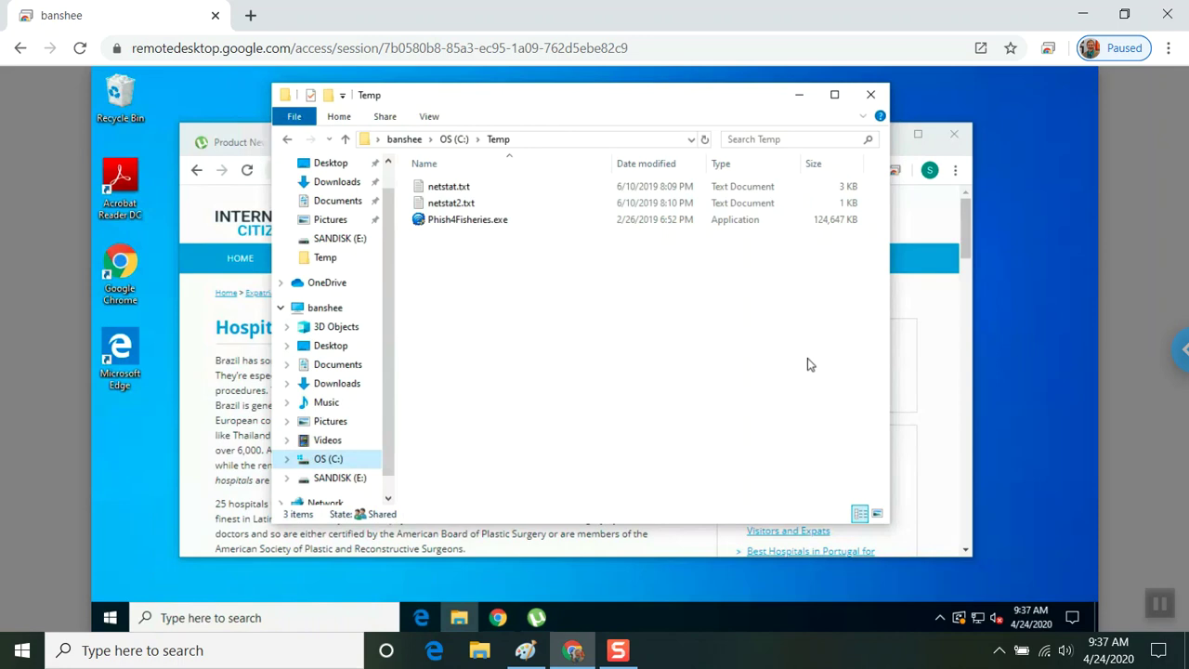
pyautogui.click(1182, 348)
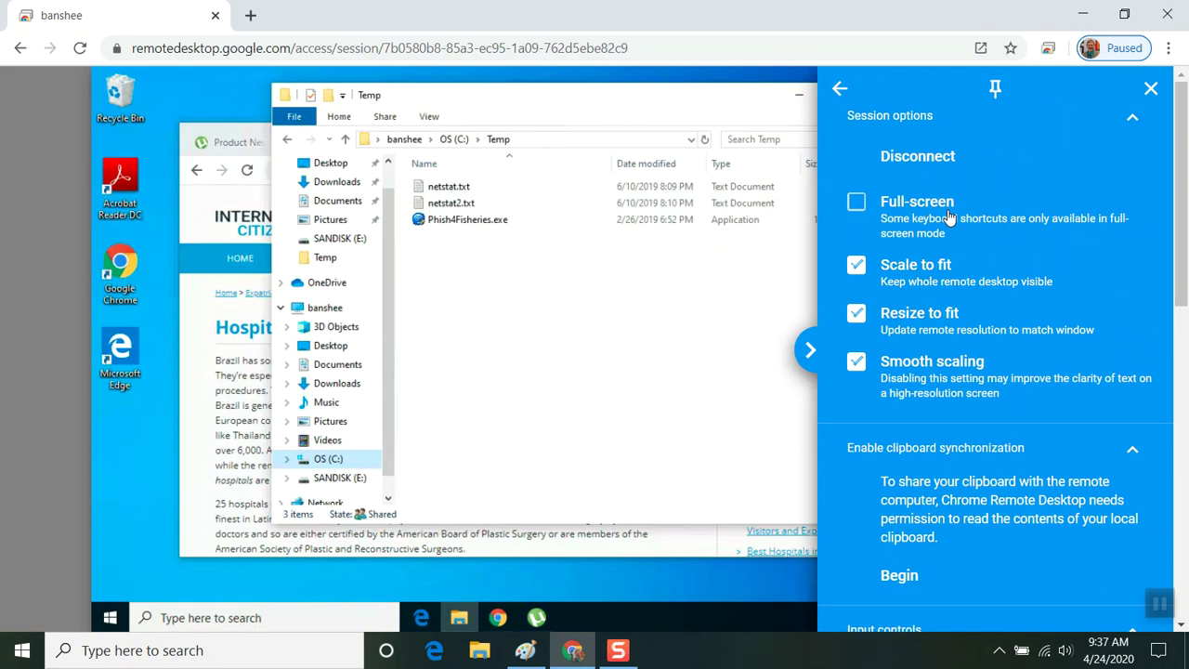
pyautogui.click(944, 214)
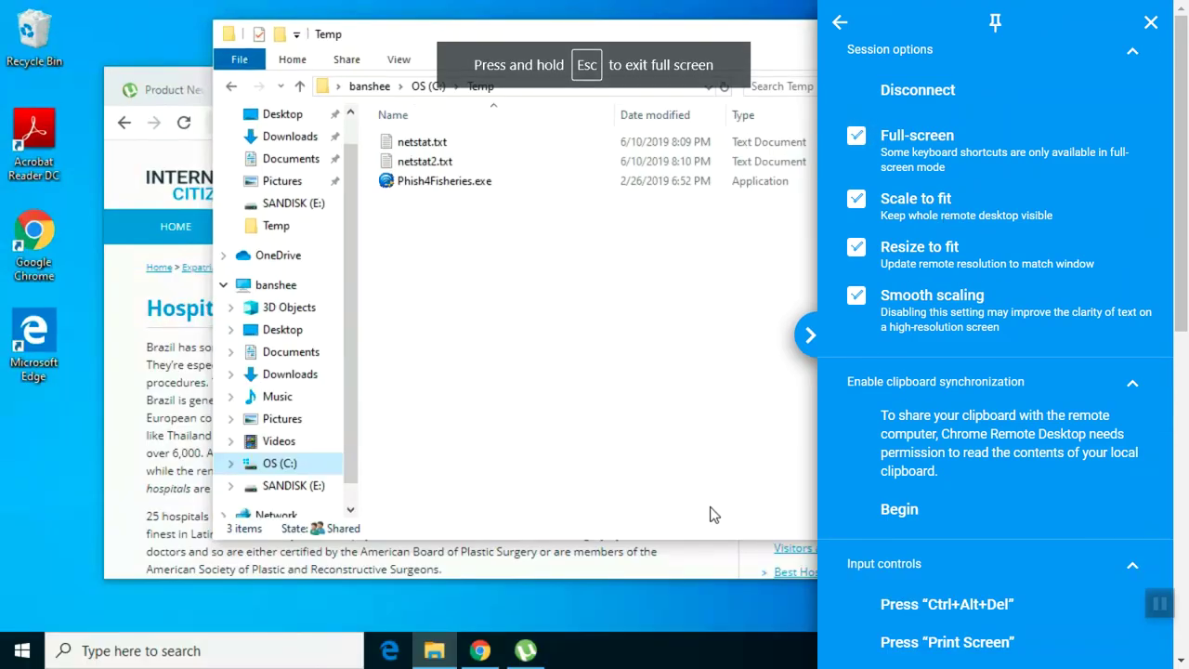
pyautogui.click(668, 598)
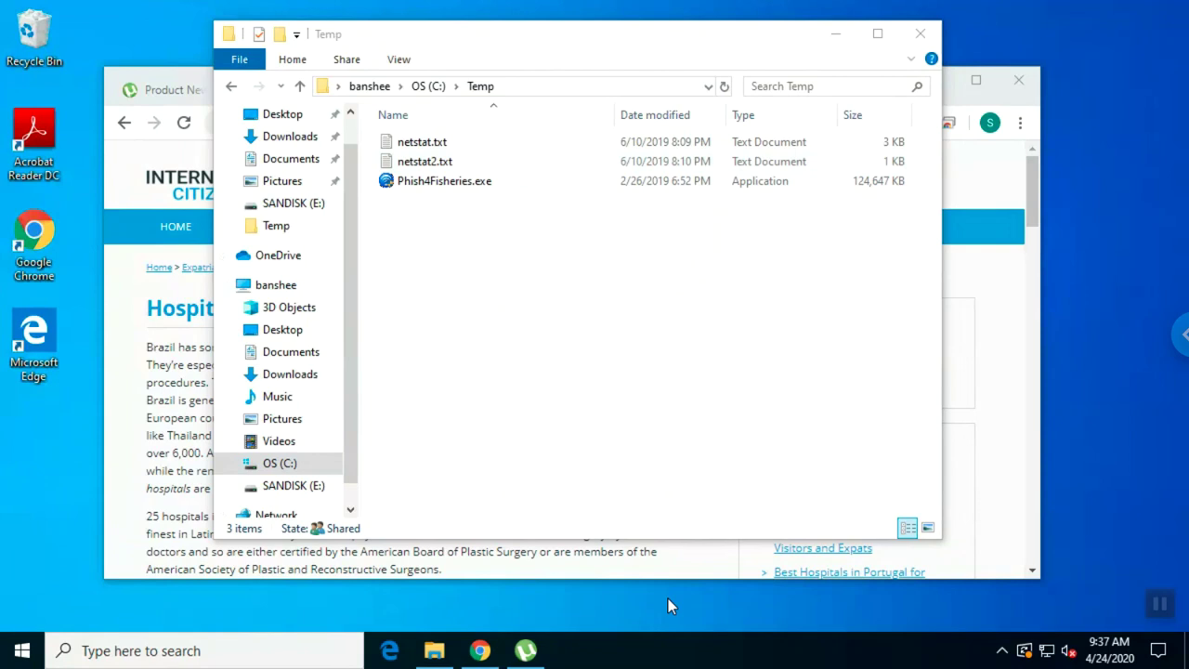
pyautogui.click(23, 650)
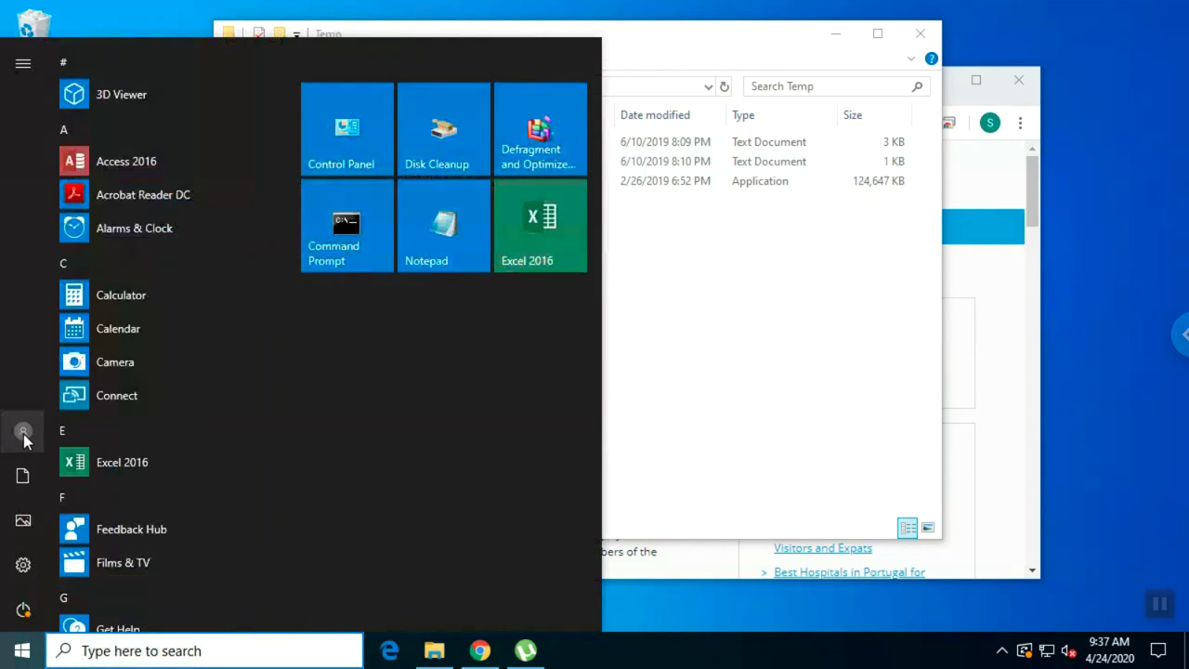
pyautogui.click(23, 433)
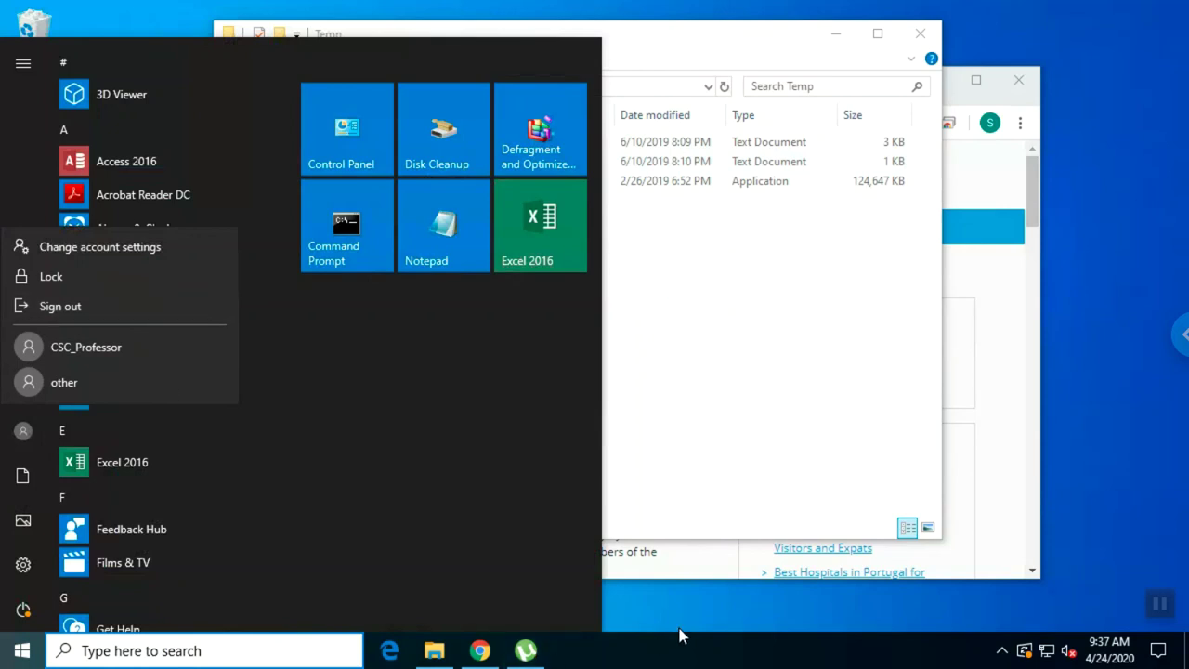
pyautogui.press('Escape')
pyautogui.press('Escape')
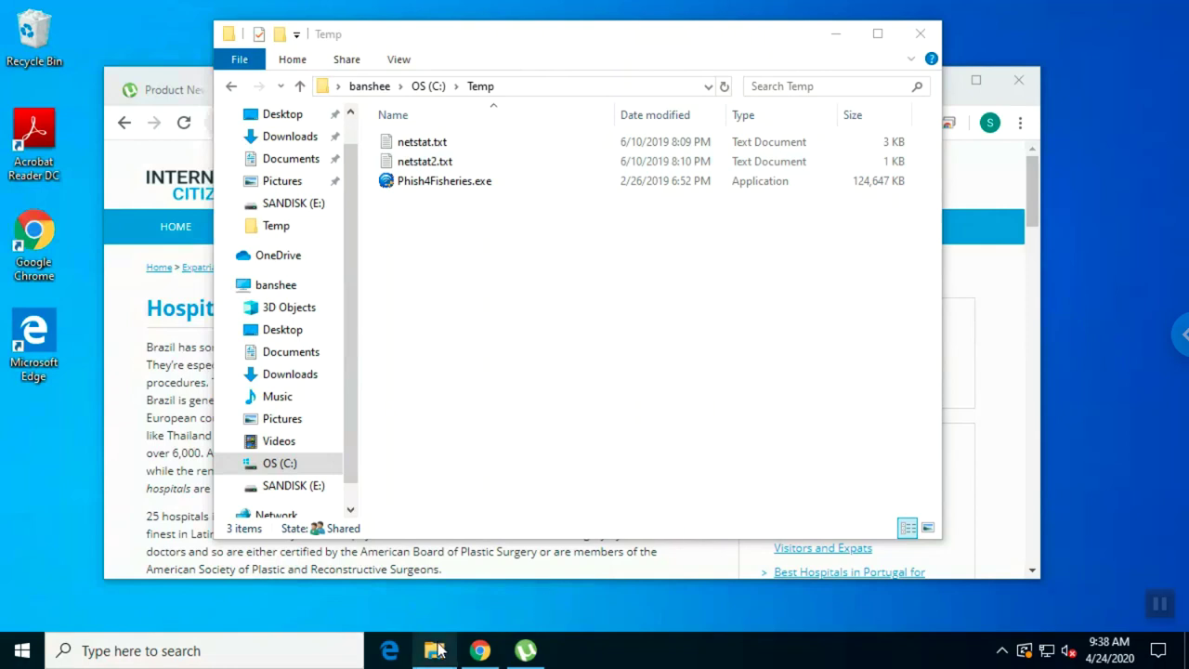
pyautogui.click(480, 652)
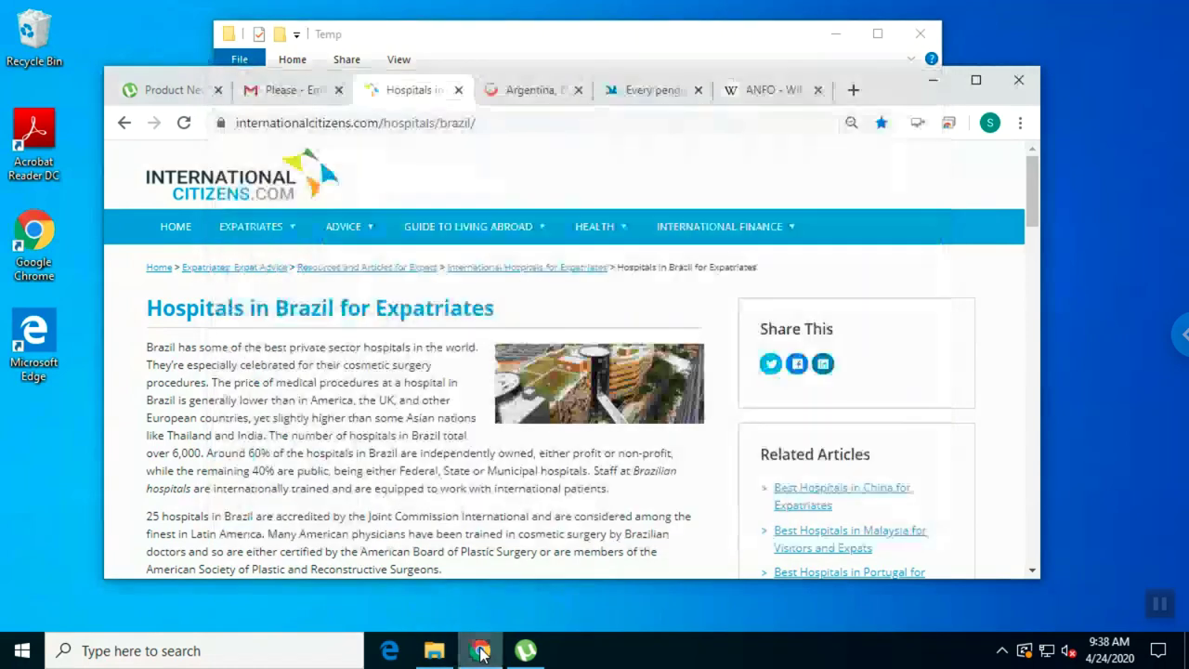
pyautogui.click(523, 651)
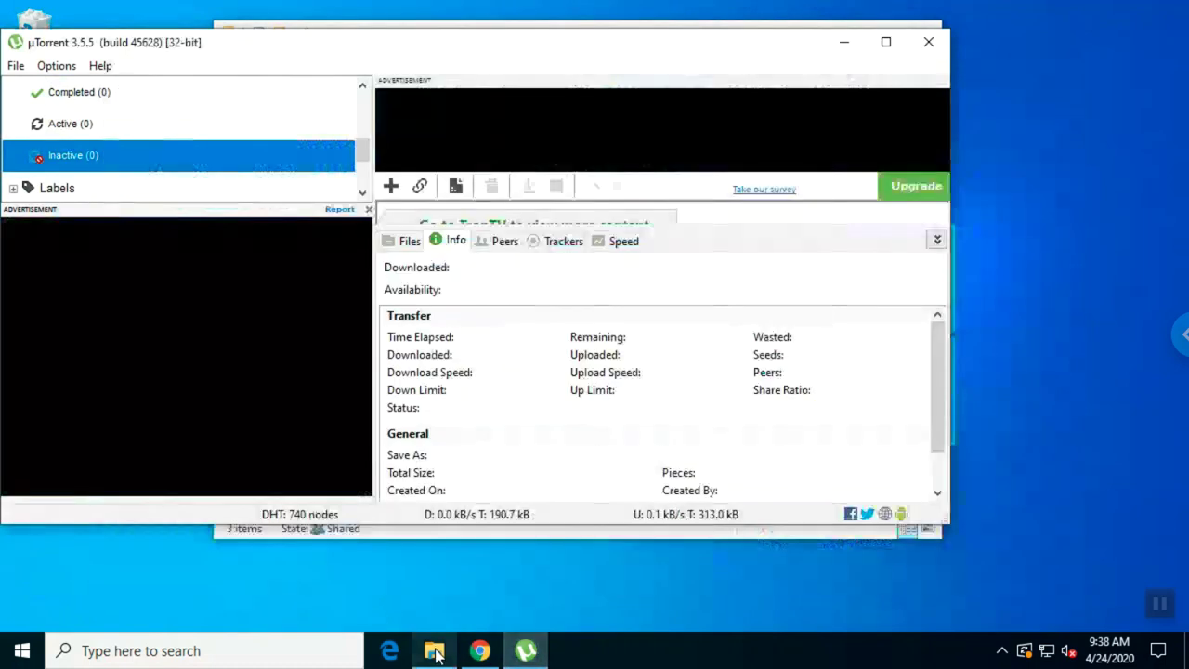
pyautogui.click(435, 651)
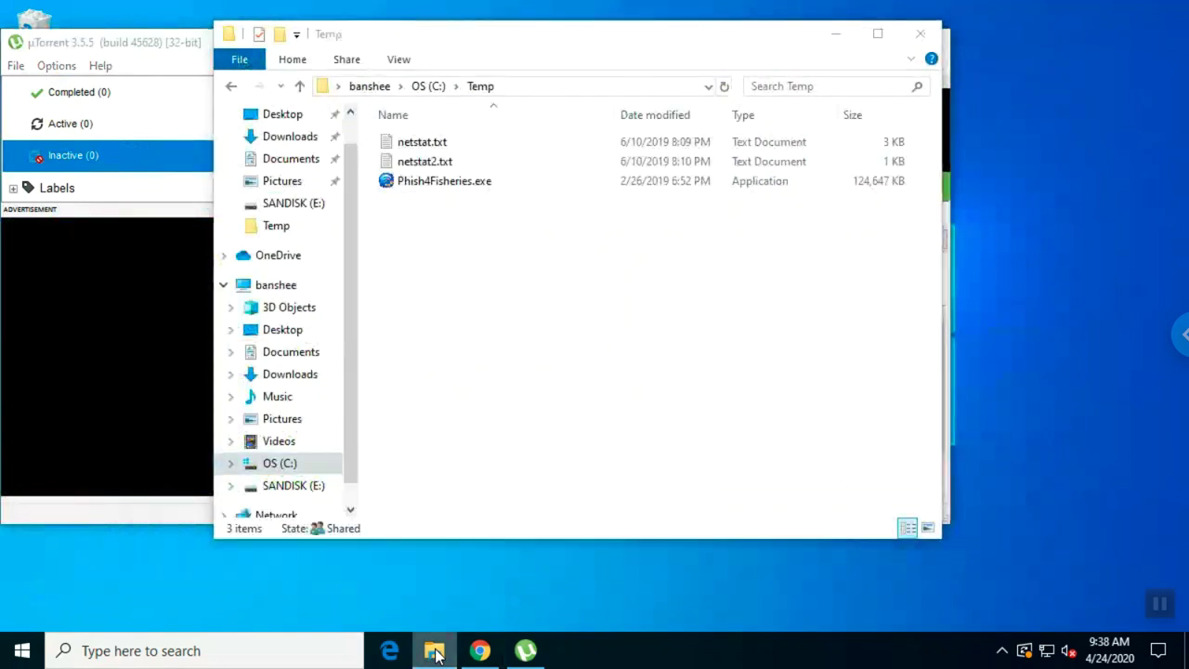
pyautogui.click(435, 651)
pyautogui.click(477, 651)
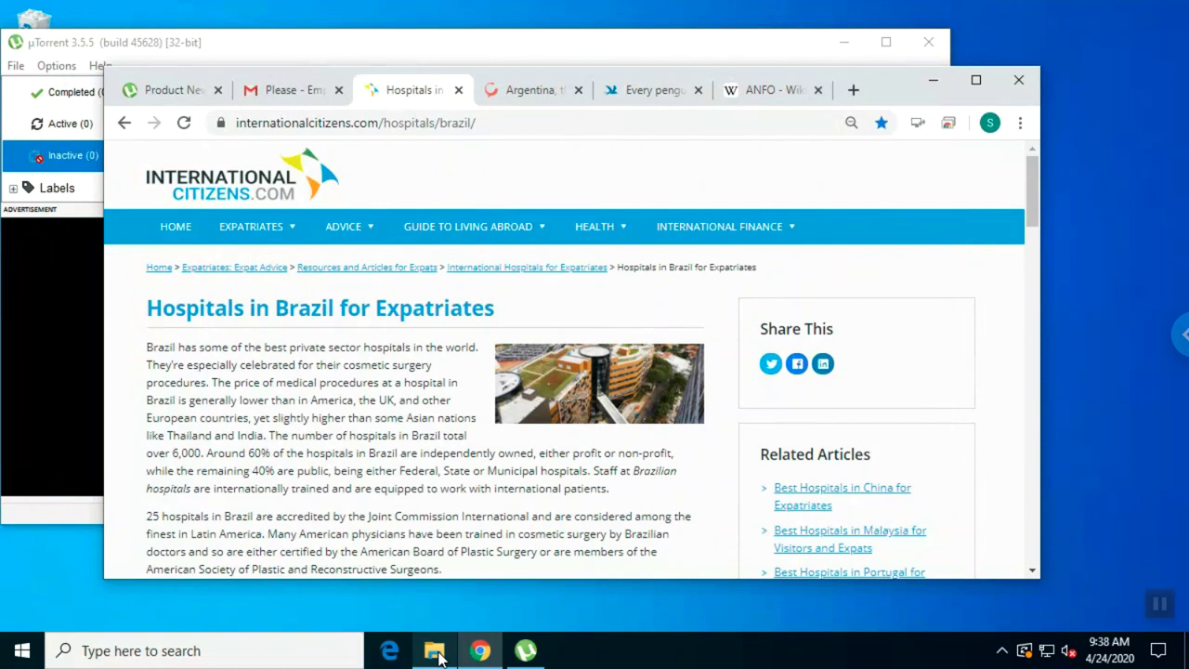
pyautogui.click(444, 654)
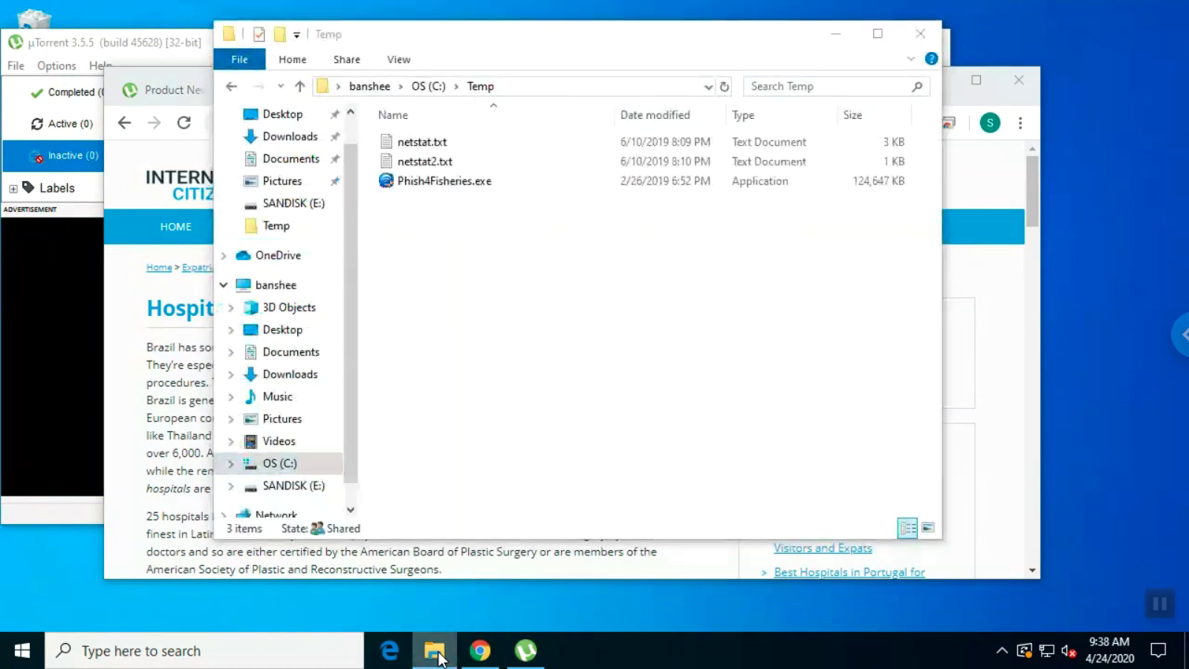
pyautogui.click(436, 653)
pyautogui.click(436, 654)
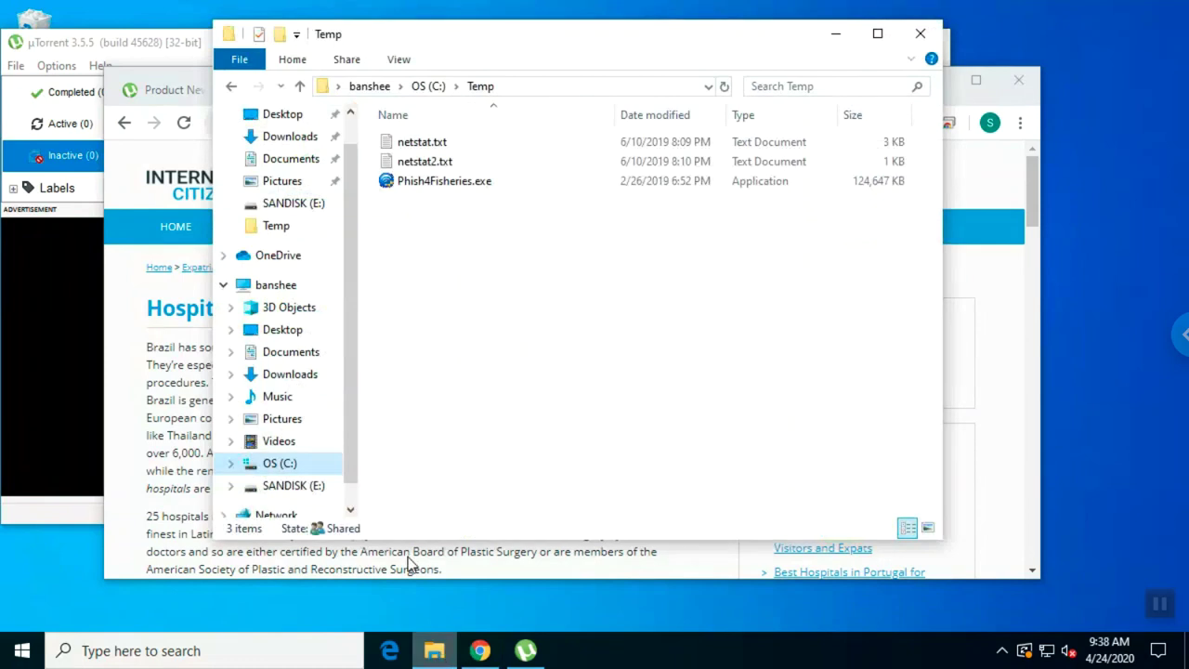
pyautogui.click(198, 45)
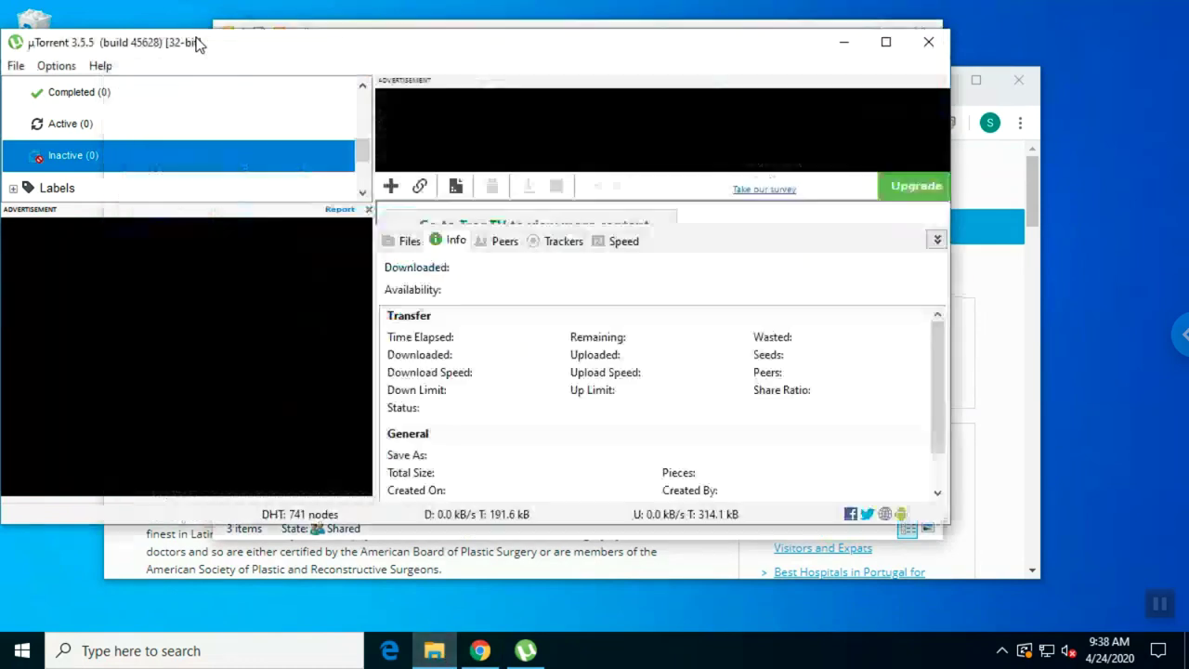
pyautogui.click(843, 42)
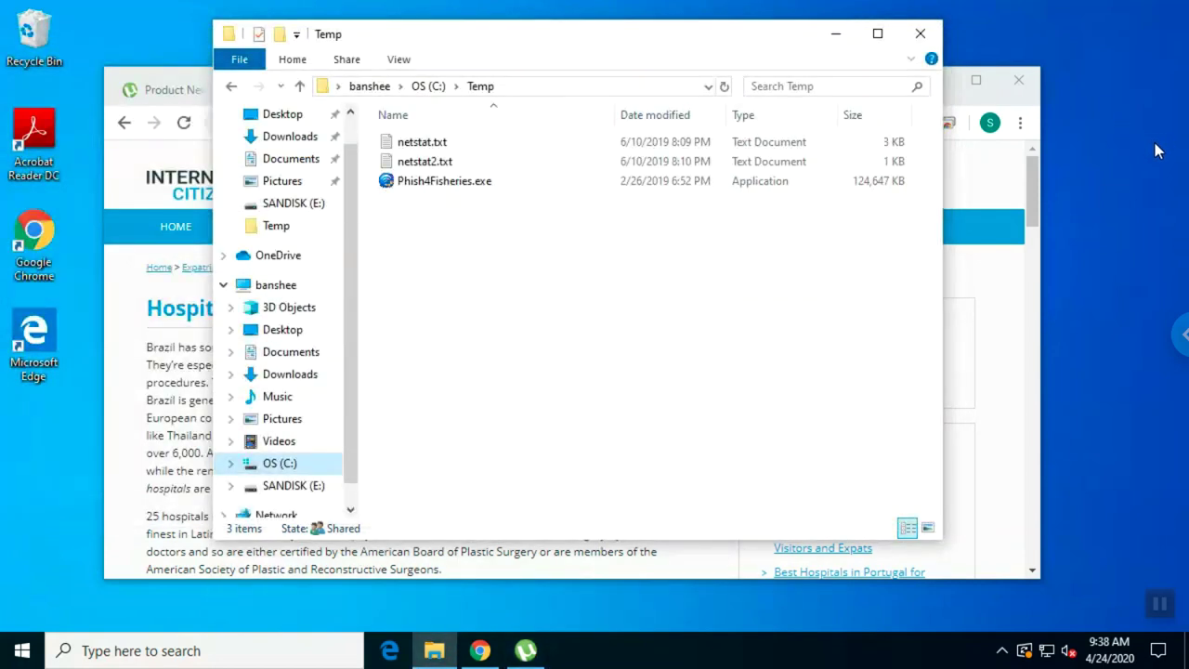
# Send Ctrl+Alt+Del to the remote PC, choose Lock, and reopen the session options panel.
pyautogui.click(1178, 335)
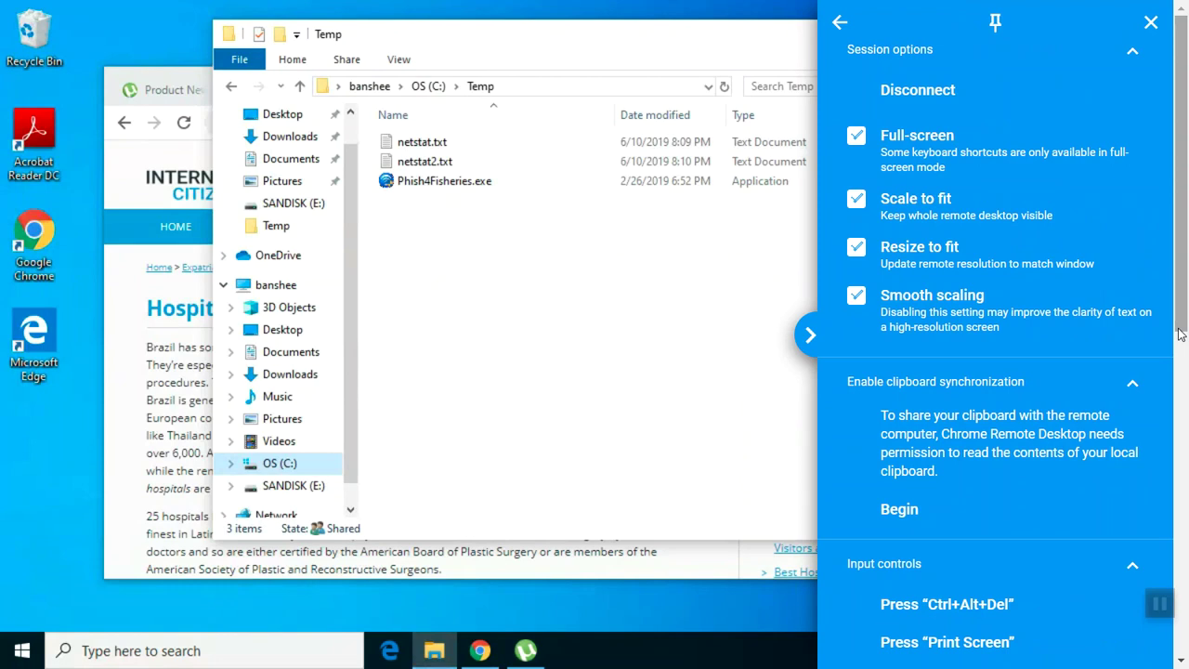
pyautogui.click(978, 611)
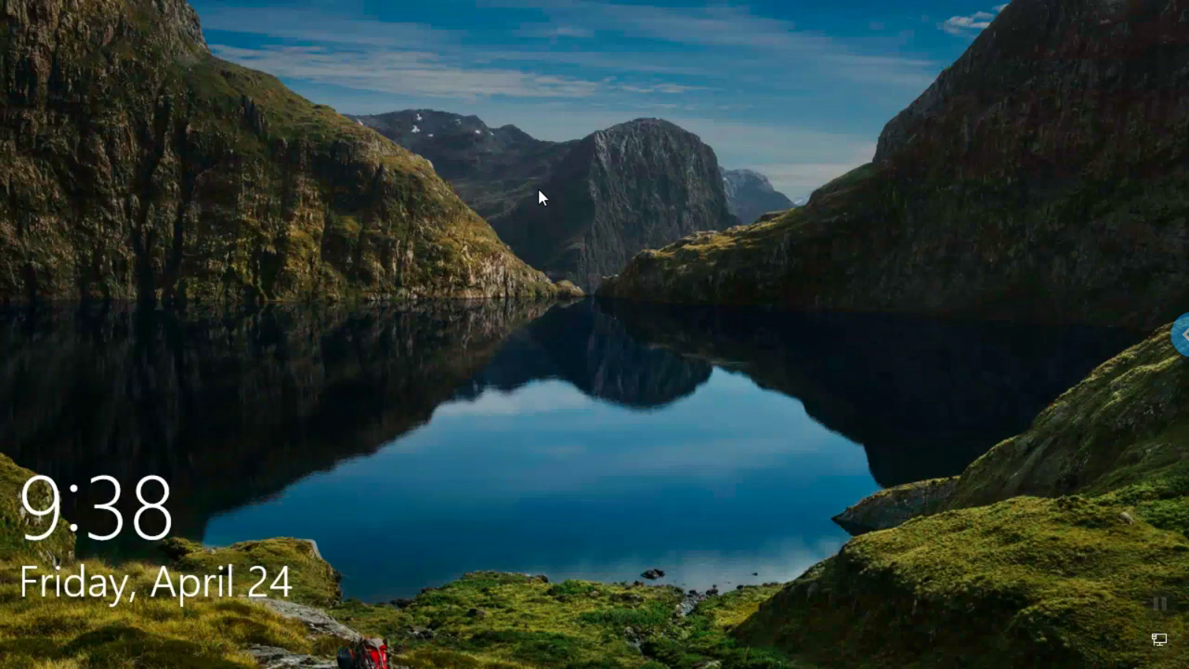
pyautogui.click(1178, 334)
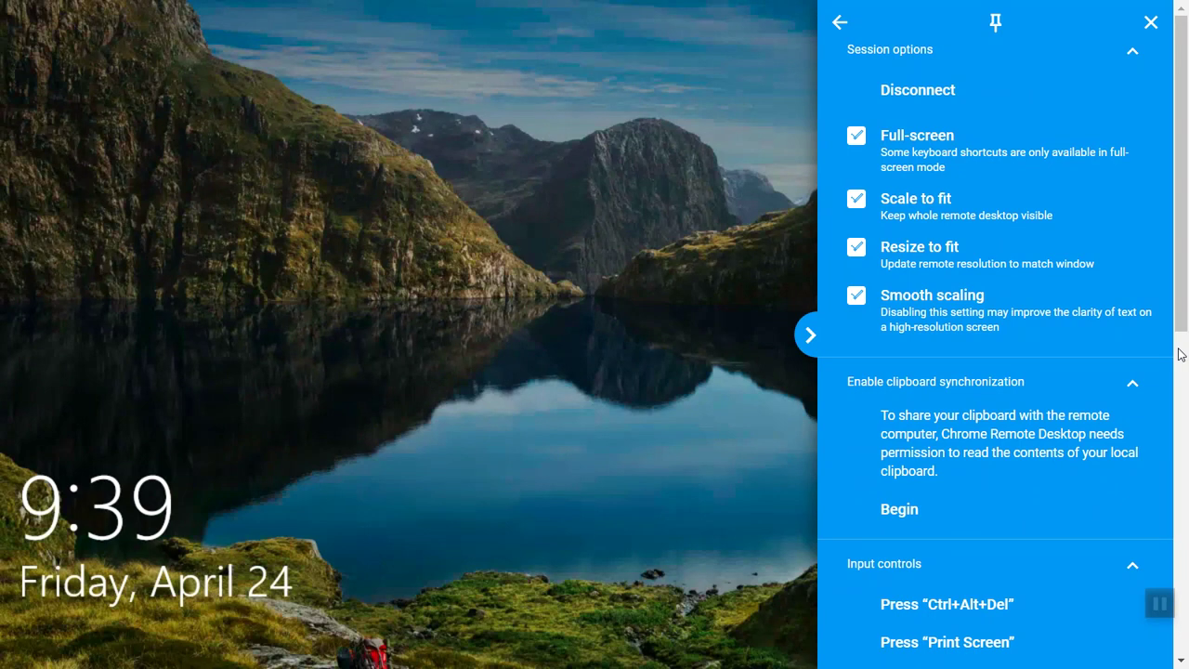
# Disconnect the remote session, exit browser full screen, and open the Google account menu.
pyautogui.click(918, 90)
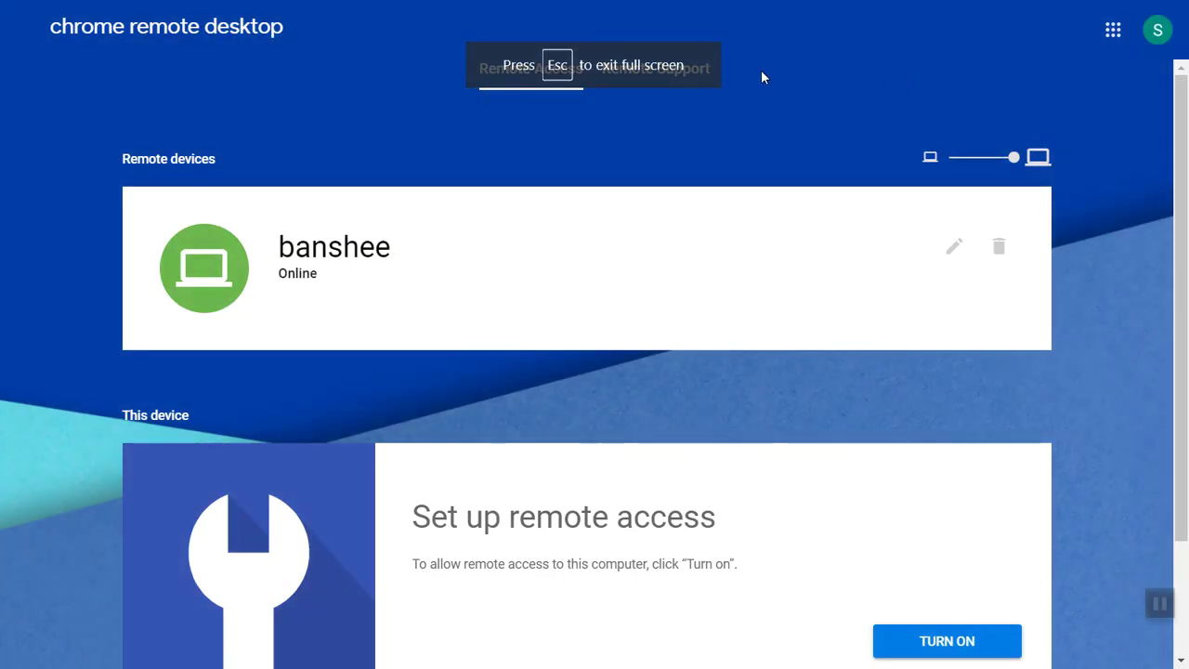
pyautogui.press('Escape')
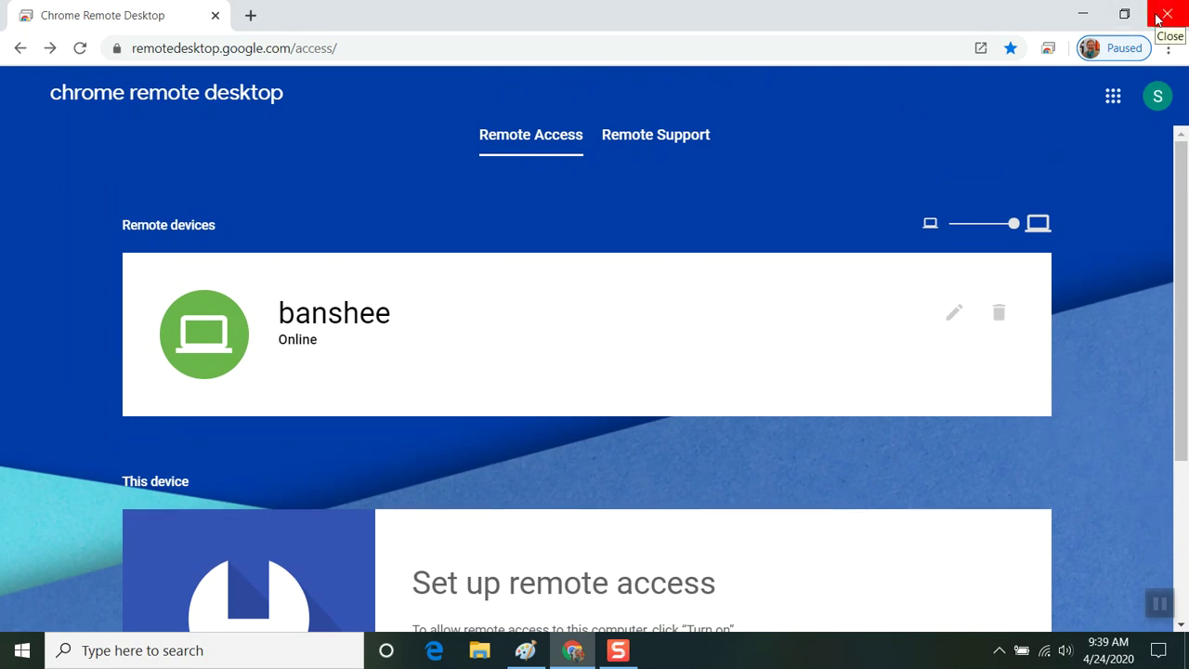
pyautogui.click(1158, 96)
pyautogui.scroll(-1, 1040, 373)
pyautogui.scroll(-2, 1039, 374)
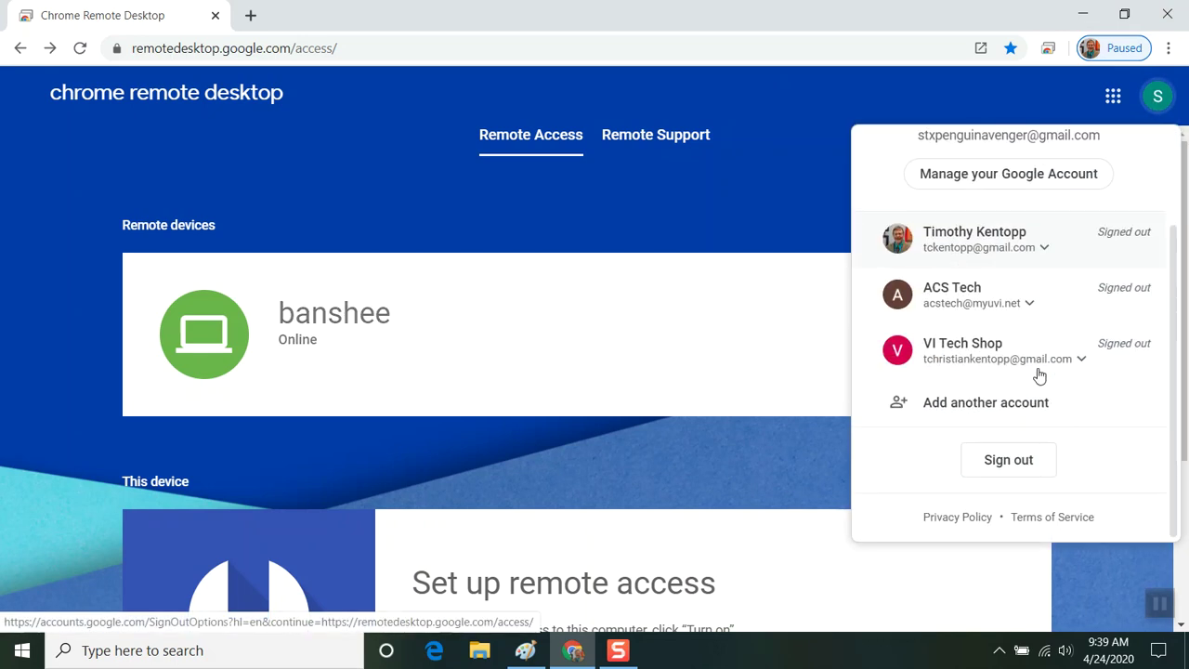
pyautogui.scroll(3, 1040, 373)
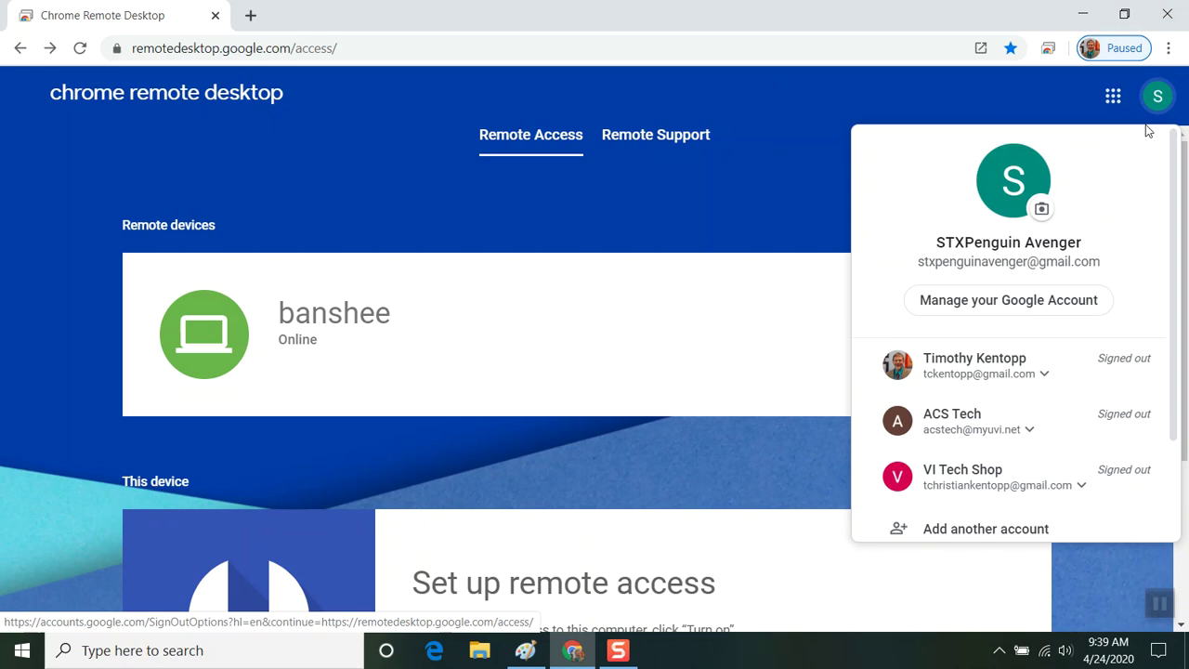
pyautogui.scroll(-2, 1023, 429)
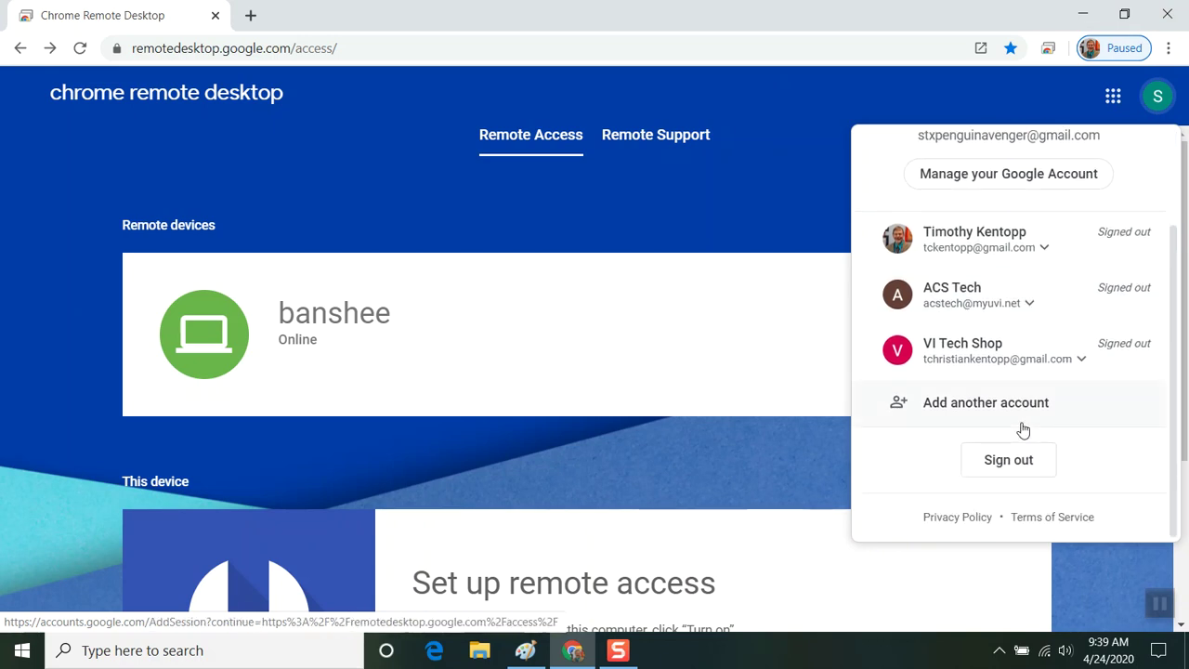